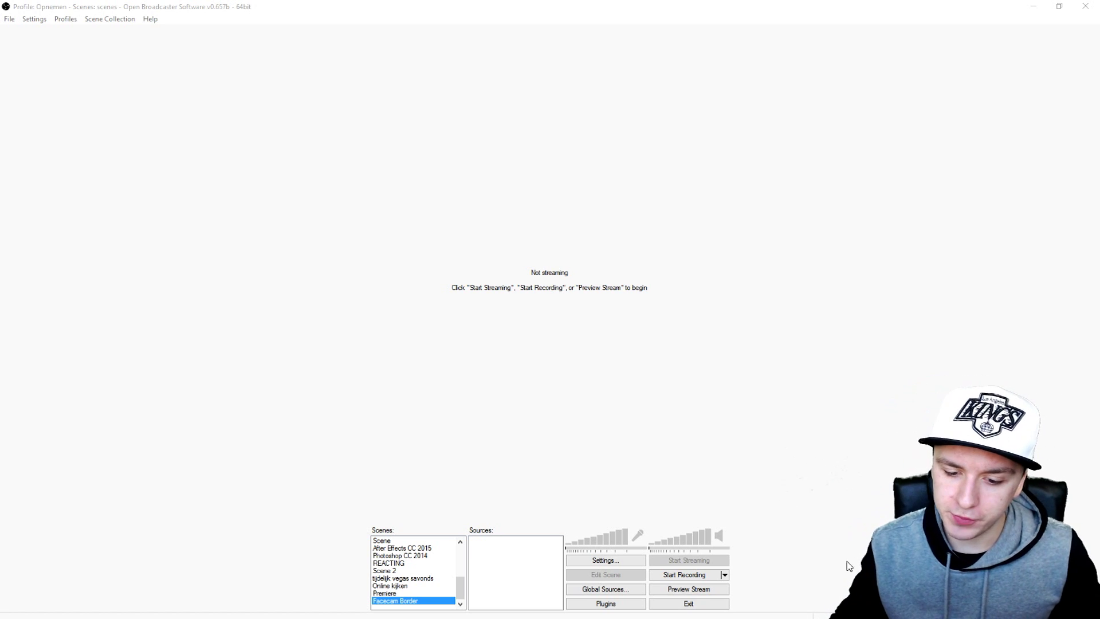
Start the OBS stream preview to see the Facecam Border scene output.
{"action": "left_click", "coordinate": [689, 590]}
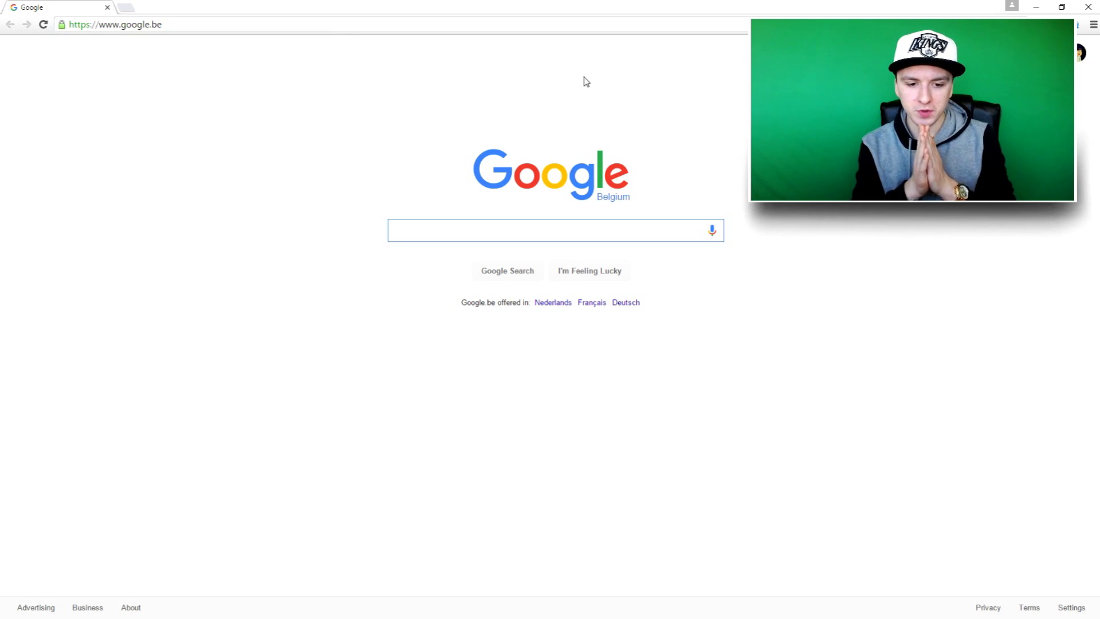
Search Google for 'facecam border png' and show the image results.
{"action": "type", "text": "facecam bord"}
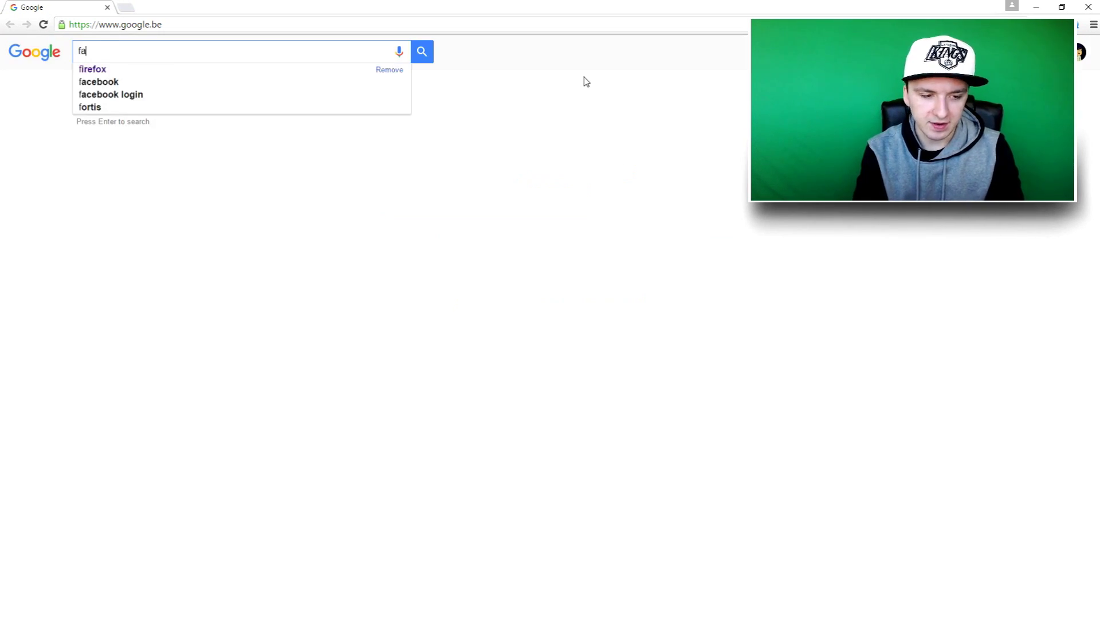
{"action": "type", "text": "er png"}
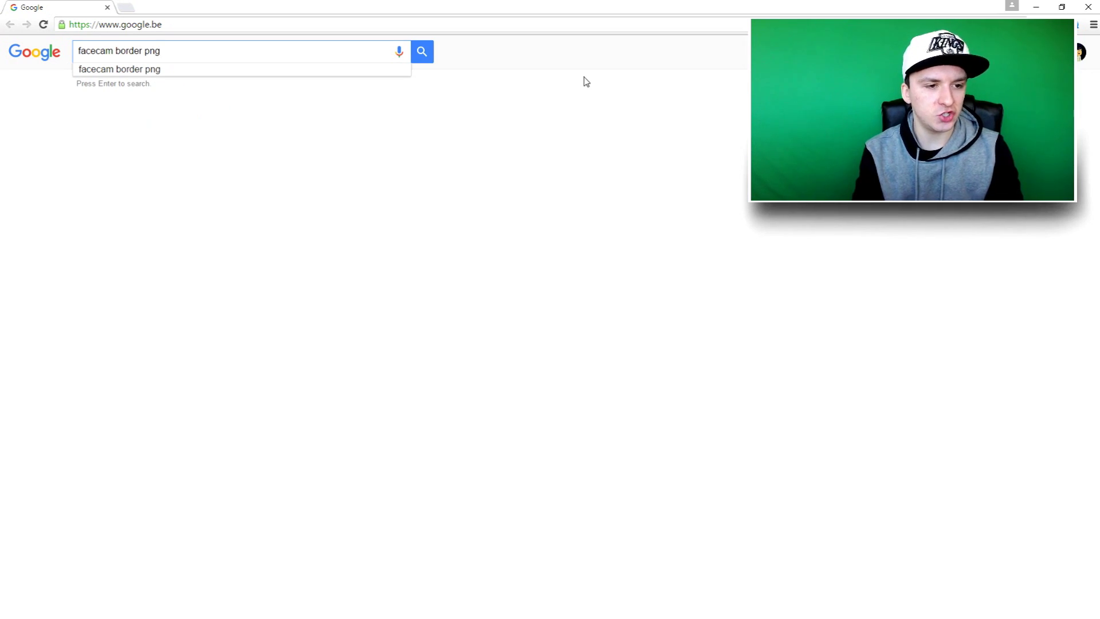
{"action": "key", "text": "Return"}
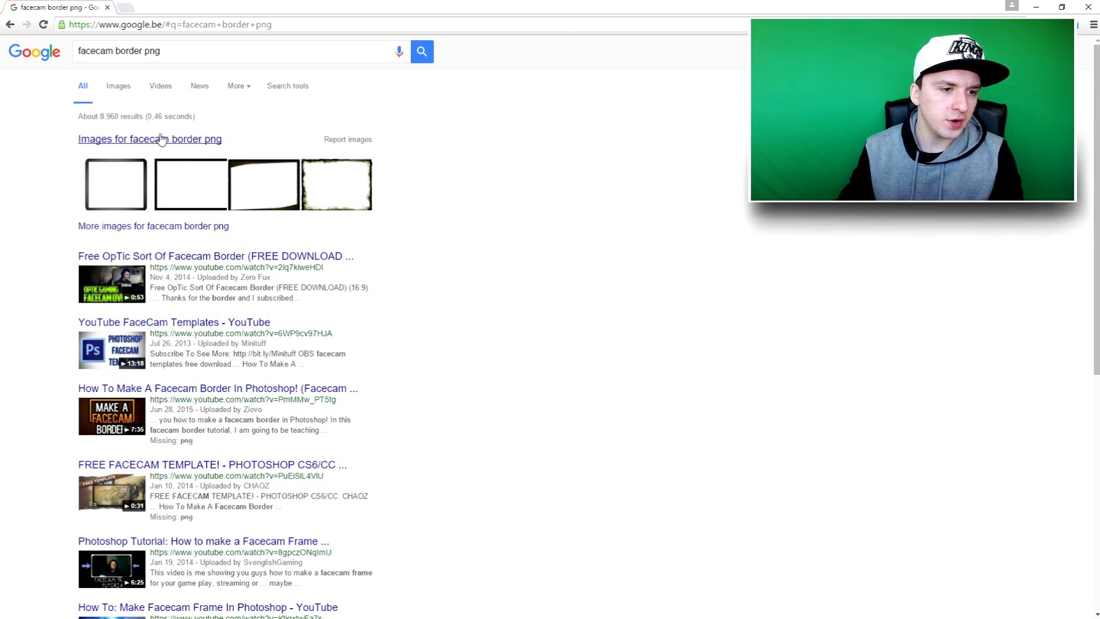
{"action": "left_click", "coordinate": [104, 92]}
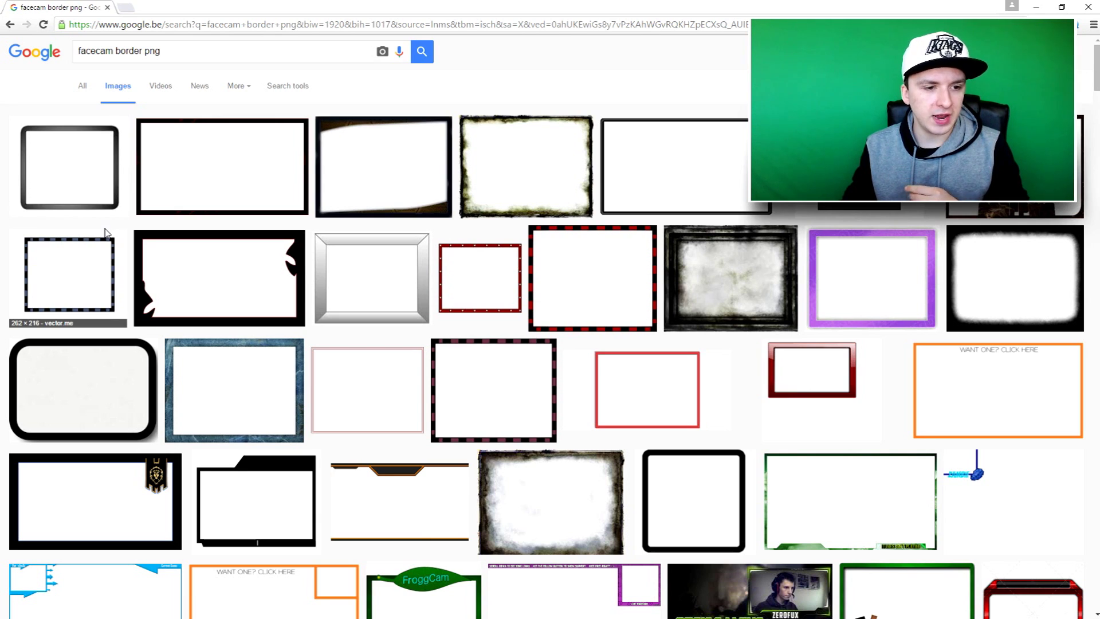
Preview the first border results: the rounded black frame, tilted overlay, grungy frame and basic webcam border.
{"action": "left_click", "coordinate": [83, 197]}
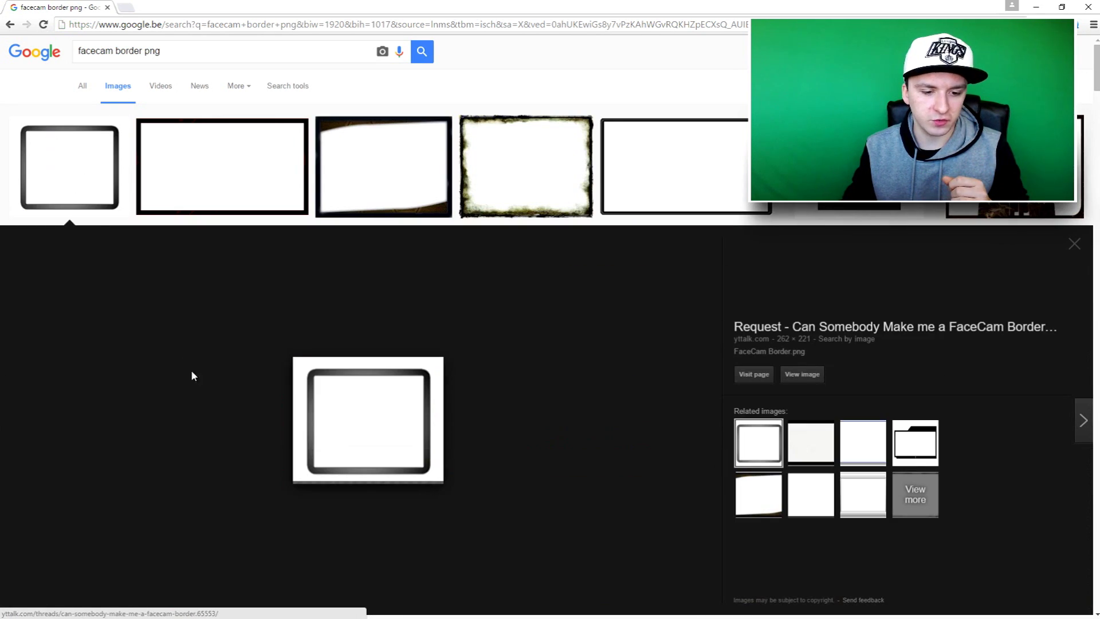
{"action": "scroll", "coordinate": [209, 391], "scroll_direction": "down", "scroll_amount": 2}
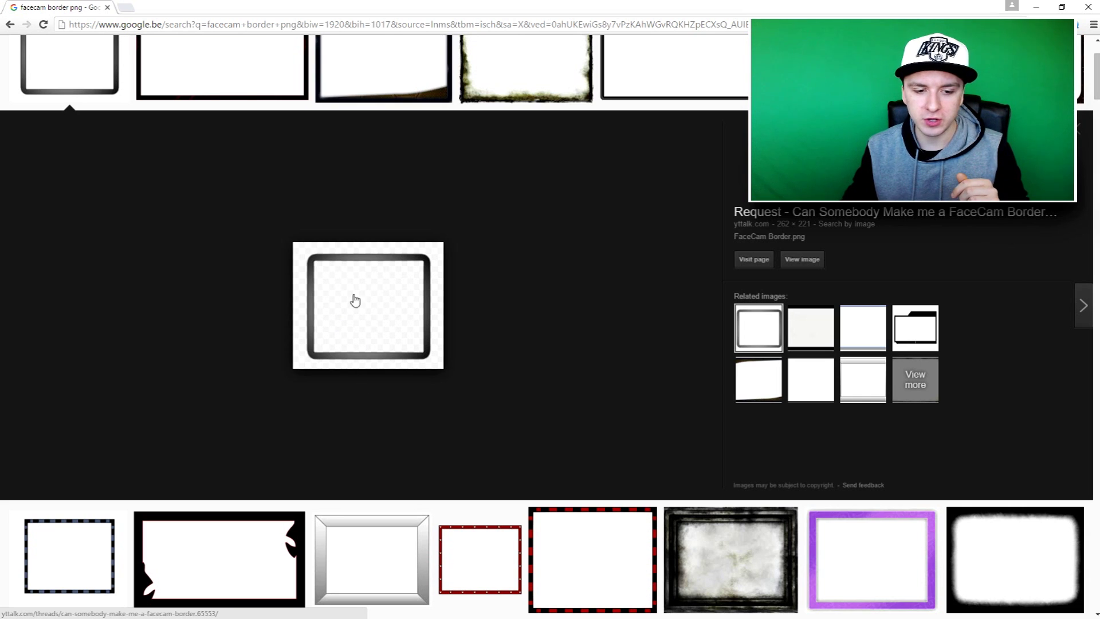
{"action": "scroll", "coordinate": [383, 308], "scroll_direction": "up", "scroll_amount": 2}
{"action": "left_click", "coordinate": [236, 170]}
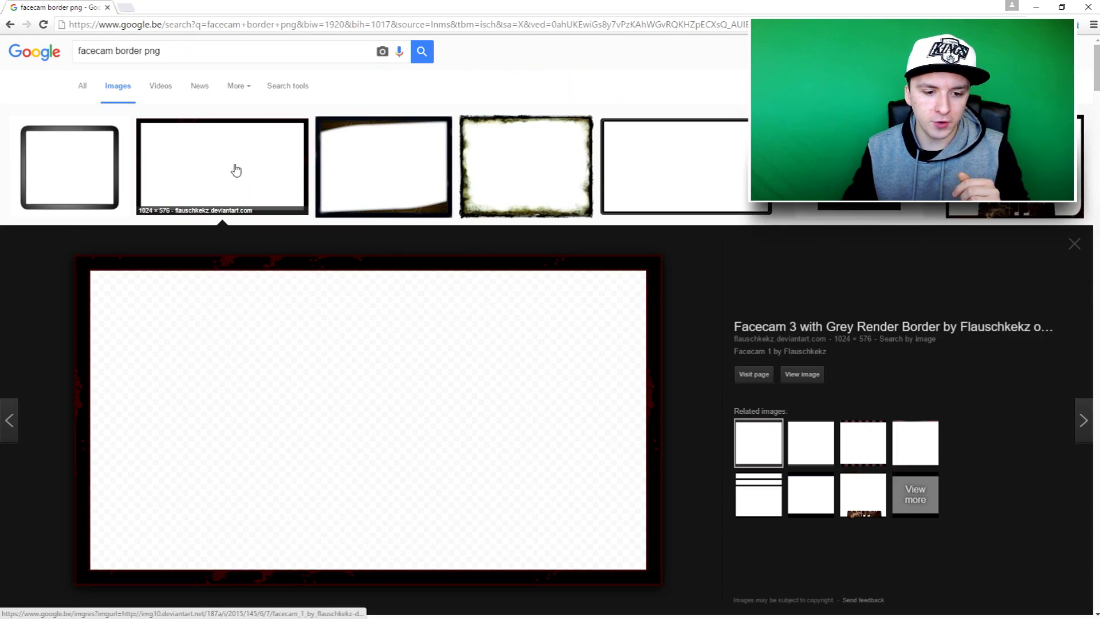
{"action": "scroll", "coordinate": [243, 216], "scroll_direction": "down", "scroll_amount": 1}
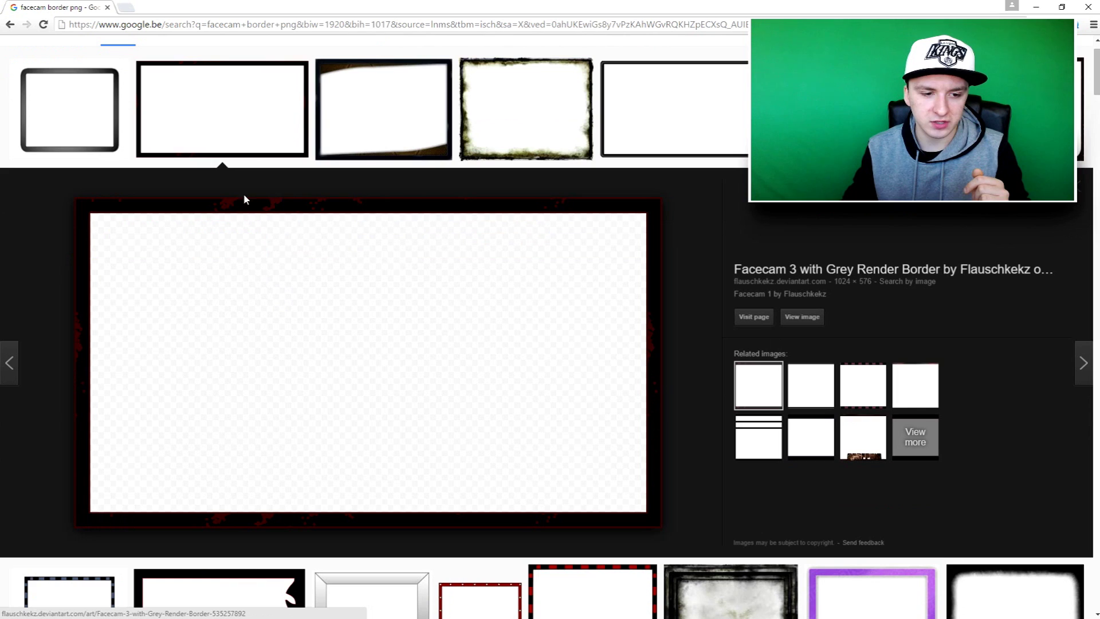
{"action": "left_click", "coordinate": [400, 126]}
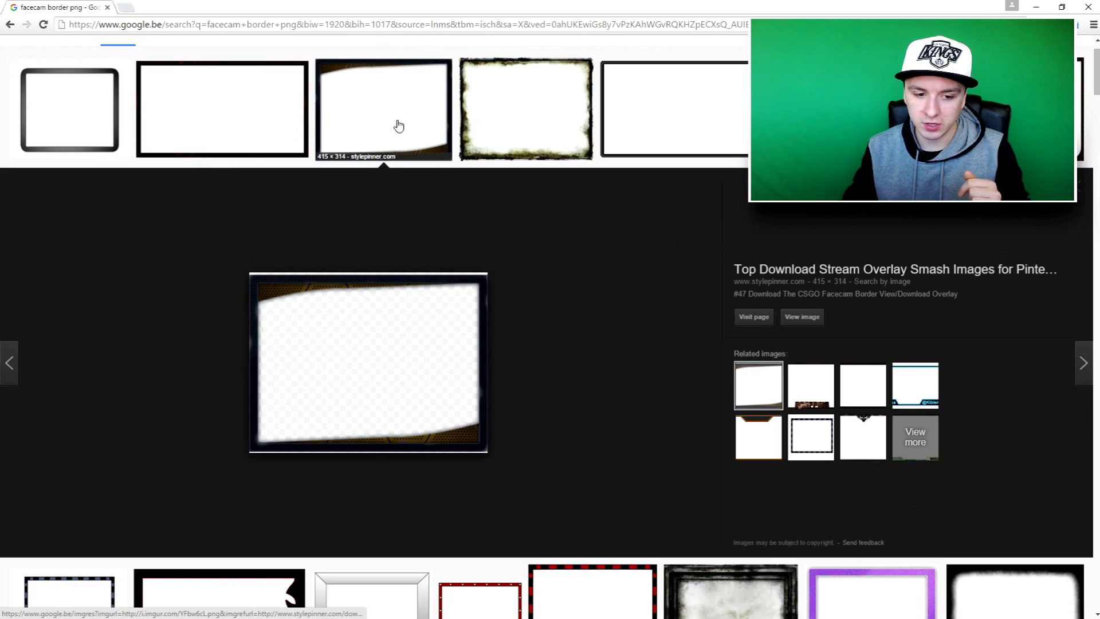
{"action": "key", "text": "Right"}
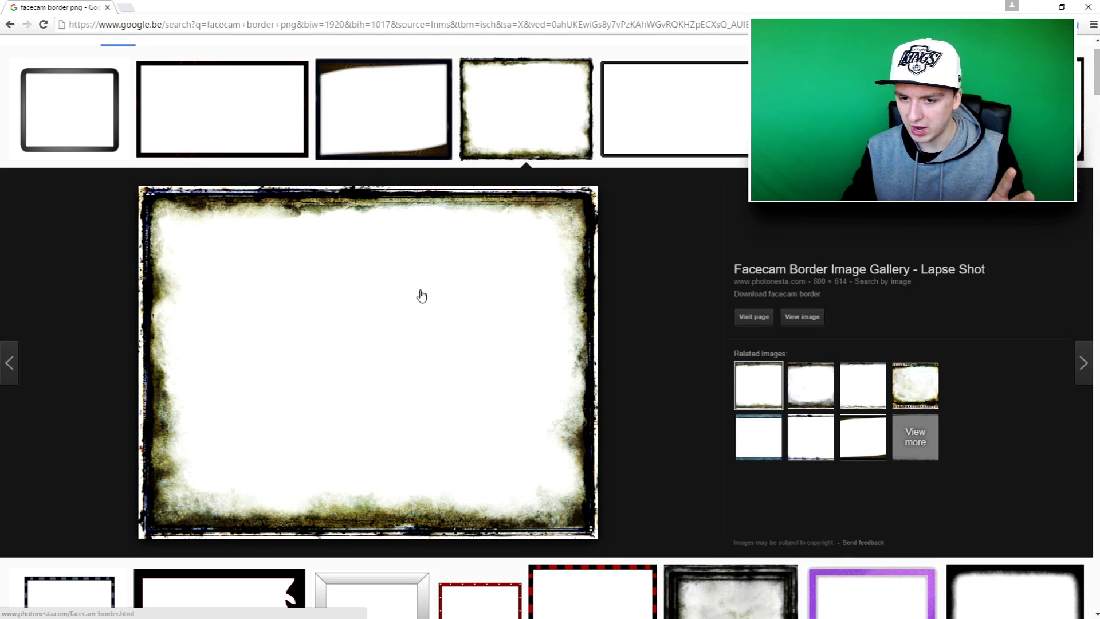
{"action": "left_click", "coordinate": [641, 143]}
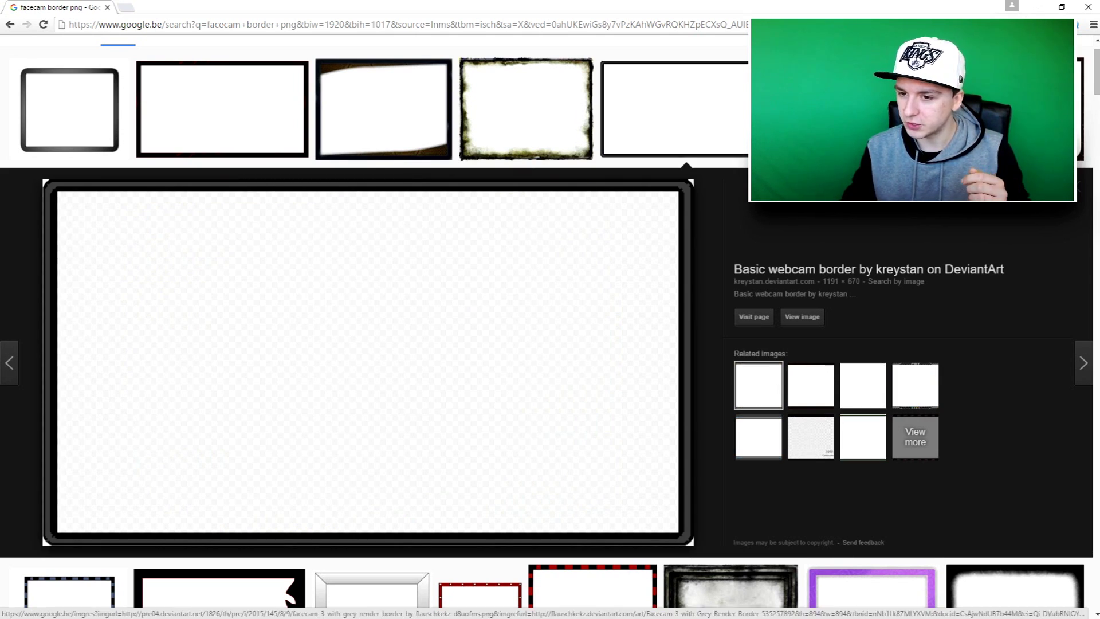
{"action": "key", "text": "Right"}
{"action": "scroll", "coordinate": [520, 269], "scroll_direction": "down", "scroll_amount": 1}
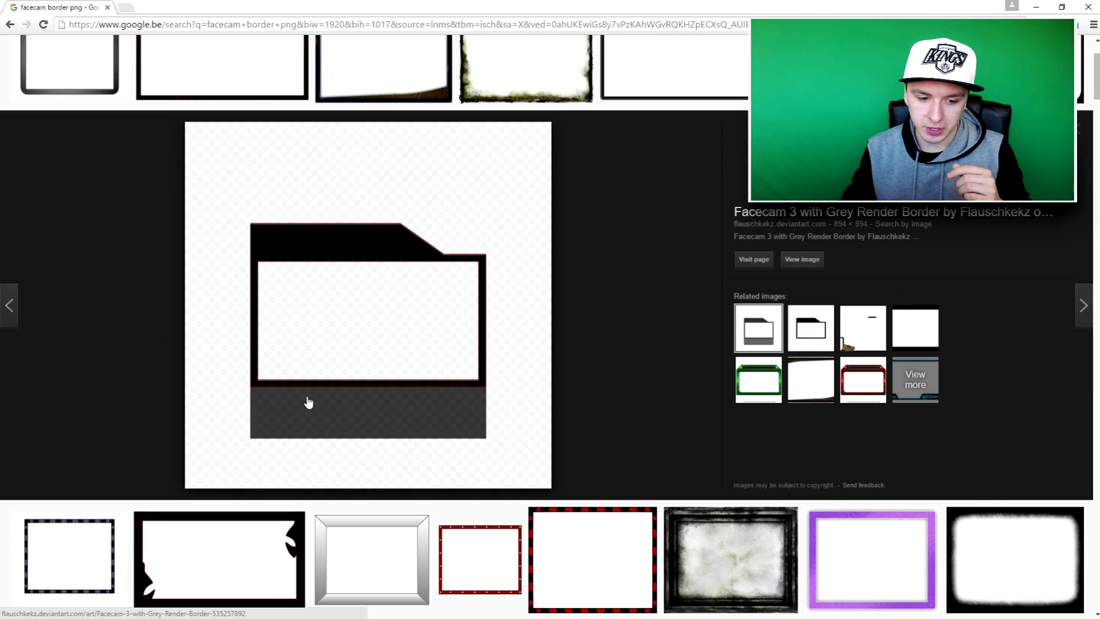
{"action": "scroll", "coordinate": [719, 352], "scroll_direction": "up", "scroll_amount": 2}
{"action": "key", "text": "Right"}
{"action": "scroll", "coordinate": [609, 364], "scroll_direction": "down", "scroll_amount": 3}
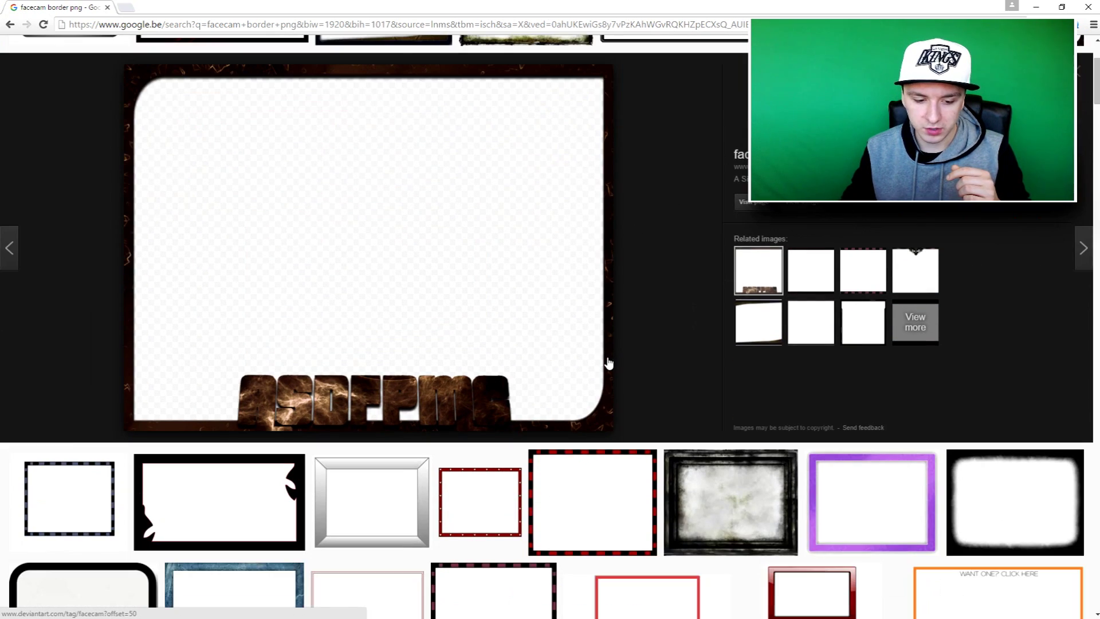
{"action": "scroll", "coordinate": [573, 362], "scroll_direction": "down", "scroll_amount": 1}
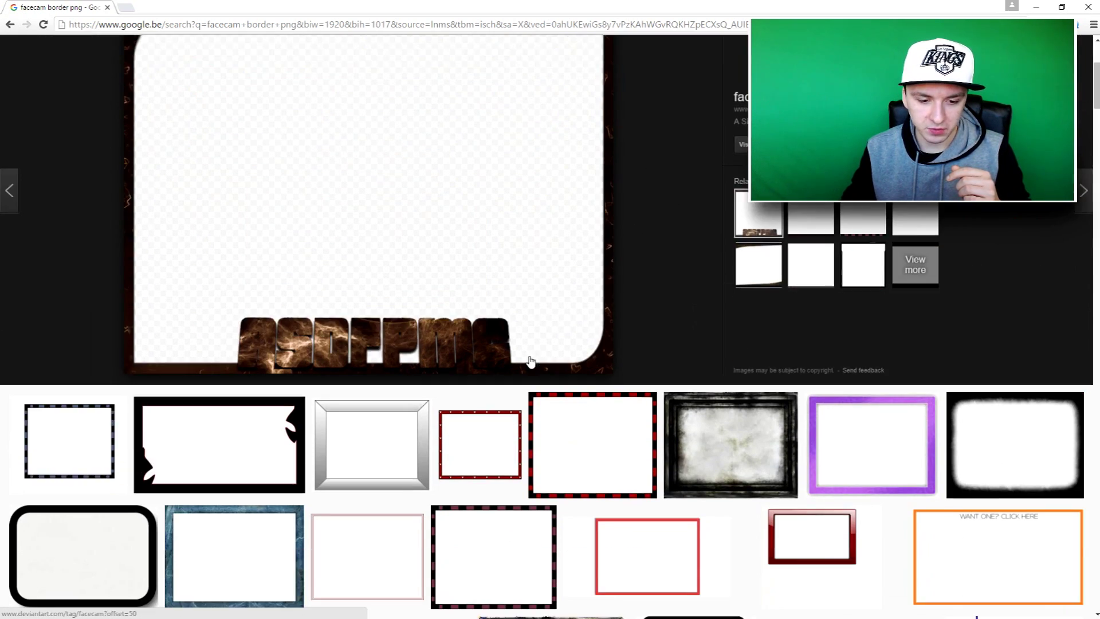
Preview more borders: dashed corner, black cutout, red dotted, checkered, grunge, purple, soft-edged and blue camo.
{"action": "left_click", "coordinate": [39, 469]}
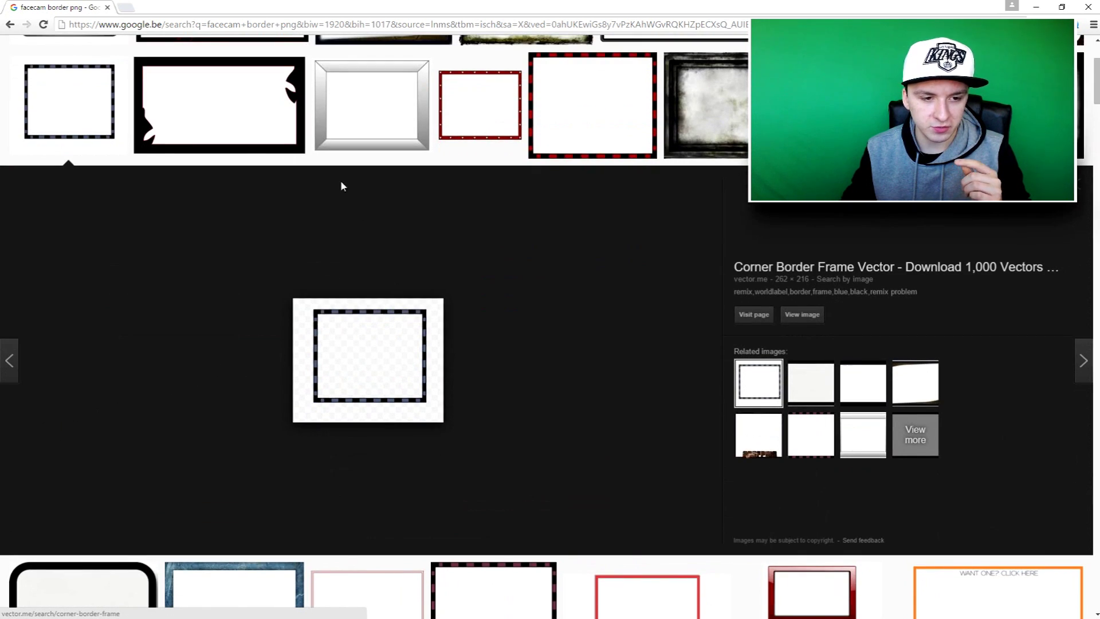
{"action": "left_click", "coordinate": [252, 125]}
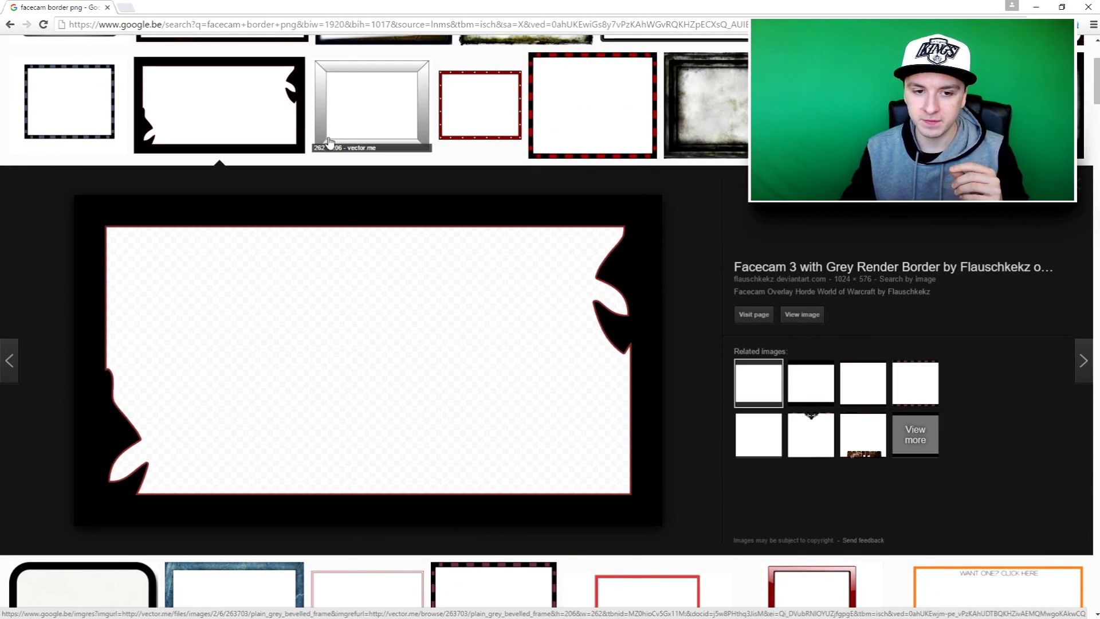
{"action": "left_click", "coordinate": [480, 123]}
{"action": "left_click", "coordinate": [588, 115]}
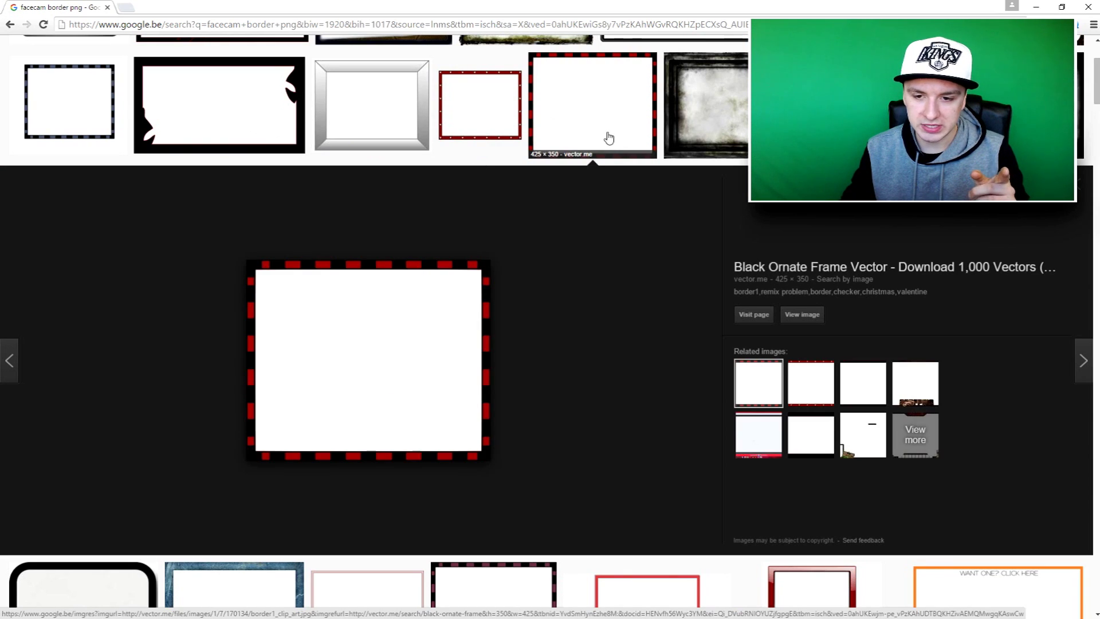
{"action": "left_click", "coordinate": [741, 104]}
{"action": "left_click", "coordinate": [819, 105]}
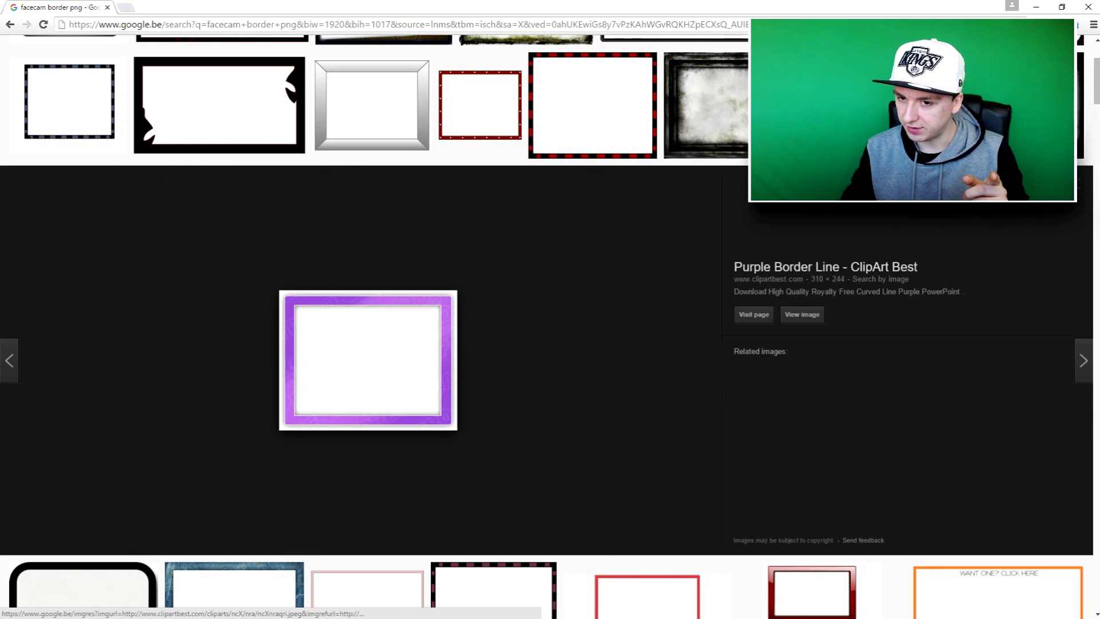
{"action": "left_click", "coordinate": [905, 105]}
{"action": "scroll", "coordinate": [550, 344], "scroll_direction": "down", "scroll_amount": 3}
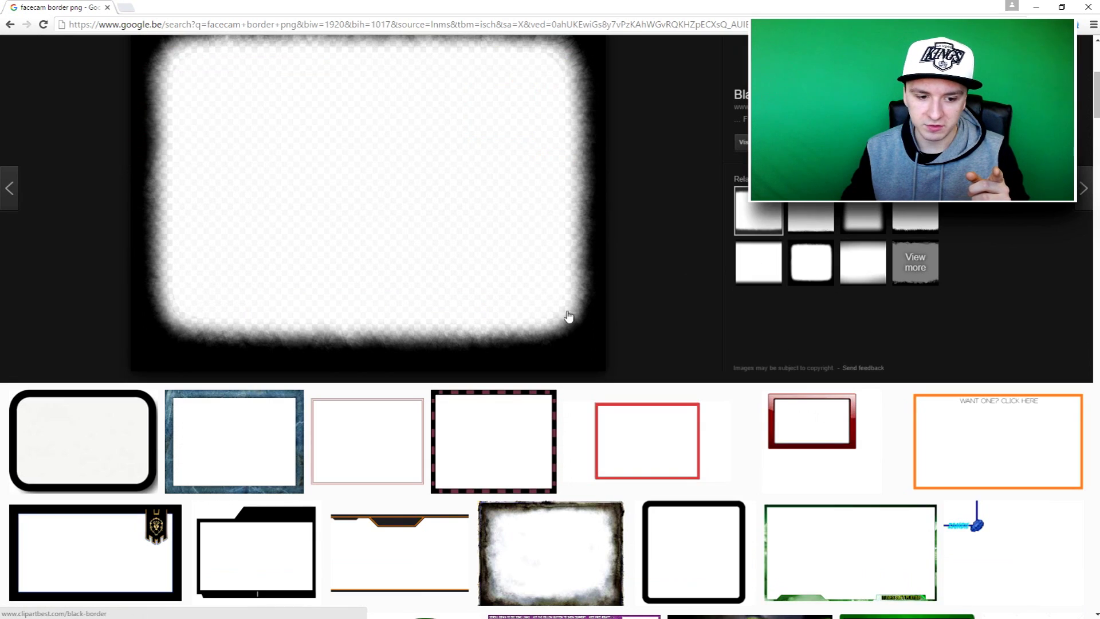
{"action": "left_click", "coordinate": [194, 421]}
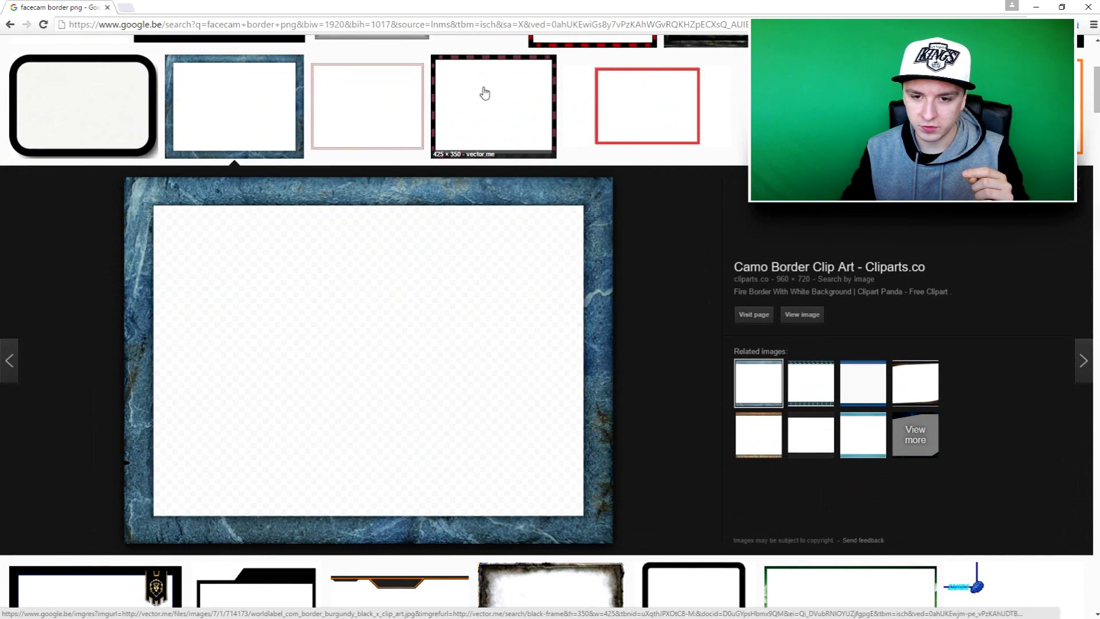
Browse further down the results to the lion facecam overlay and lion banner frame.
{"action": "scroll", "coordinate": [544, 272], "scroll_direction": "down", "scroll_amount": 9}
{"action": "scroll", "coordinate": [545, 272], "scroll_direction": "up", "scroll_amount": 4}
{"action": "key", "text": "Right"}
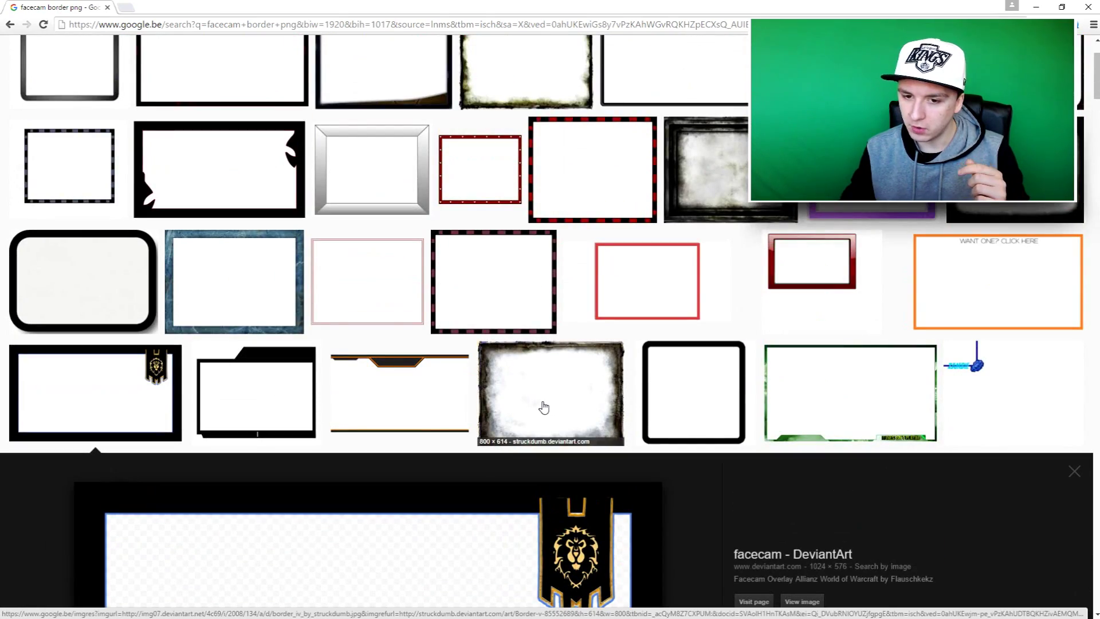
{"action": "scroll", "coordinate": [509, 393], "scroll_direction": "up", "scroll_amount": 2}
{"action": "scroll", "coordinate": [496, 392], "scroll_direction": "down", "scroll_amount": 5}
{"action": "scroll", "coordinate": [496, 393], "scroll_direction": "down", "scroll_amount": 13}
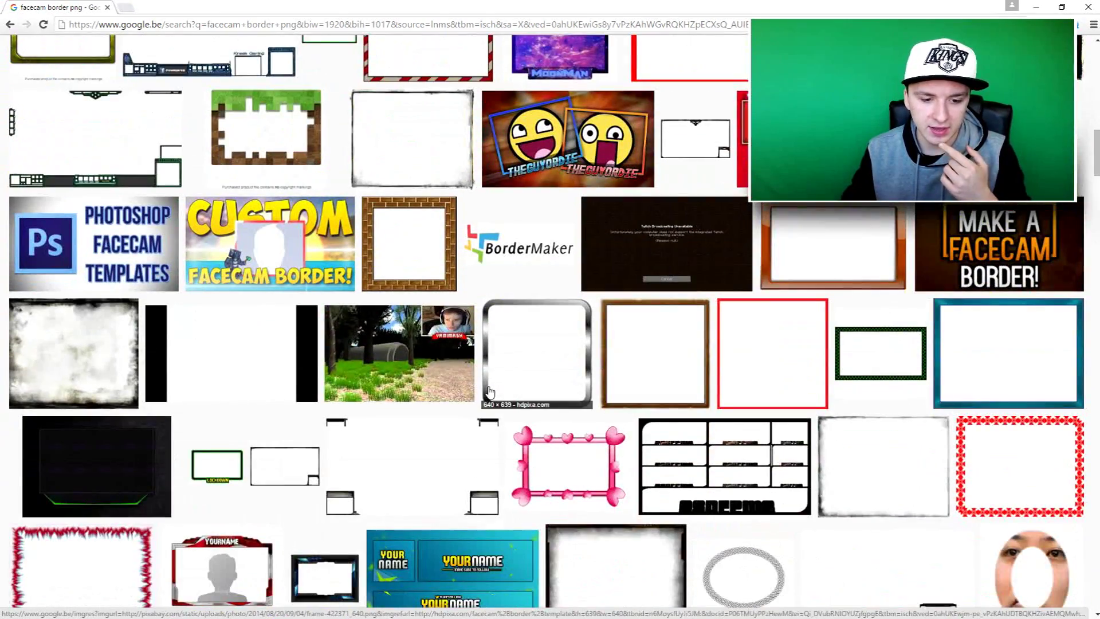
{"action": "scroll", "coordinate": [490, 392], "scroll_direction": "up", "scroll_amount": 4}
{"action": "scroll", "coordinate": [490, 393], "scroll_direction": "down", "scroll_amount": 6}
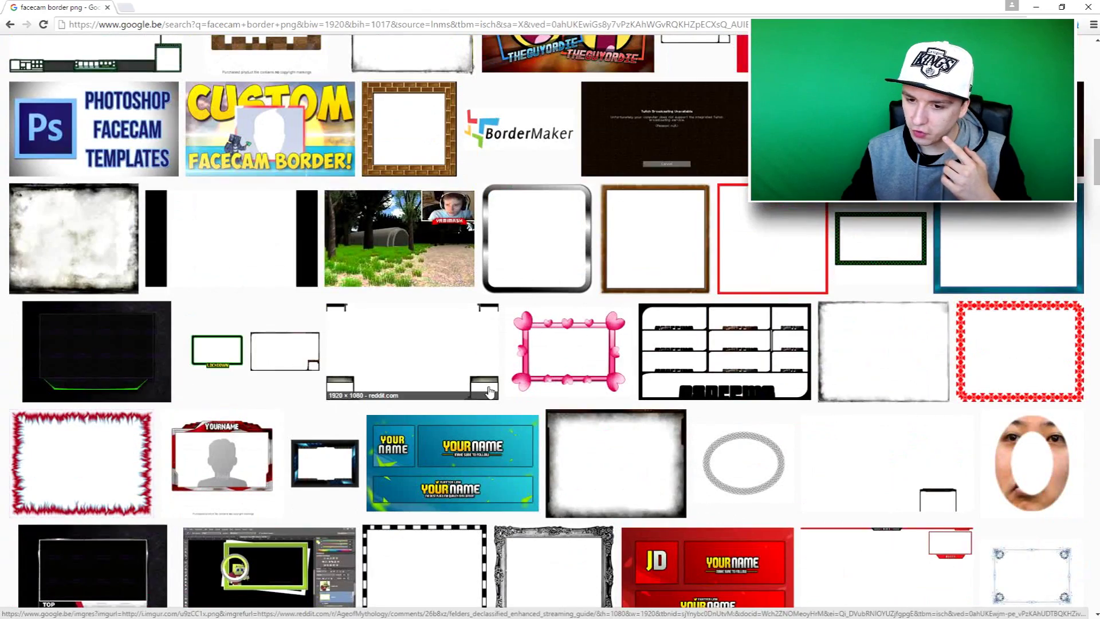
{"action": "scroll", "coordinate": [490, 392], "scroll_direction": "down", "scroll_amount": 5}
{"action": "scroll", "coordinate": [489, 393], "scroll_direction": "down", "scroll_amount": 2}
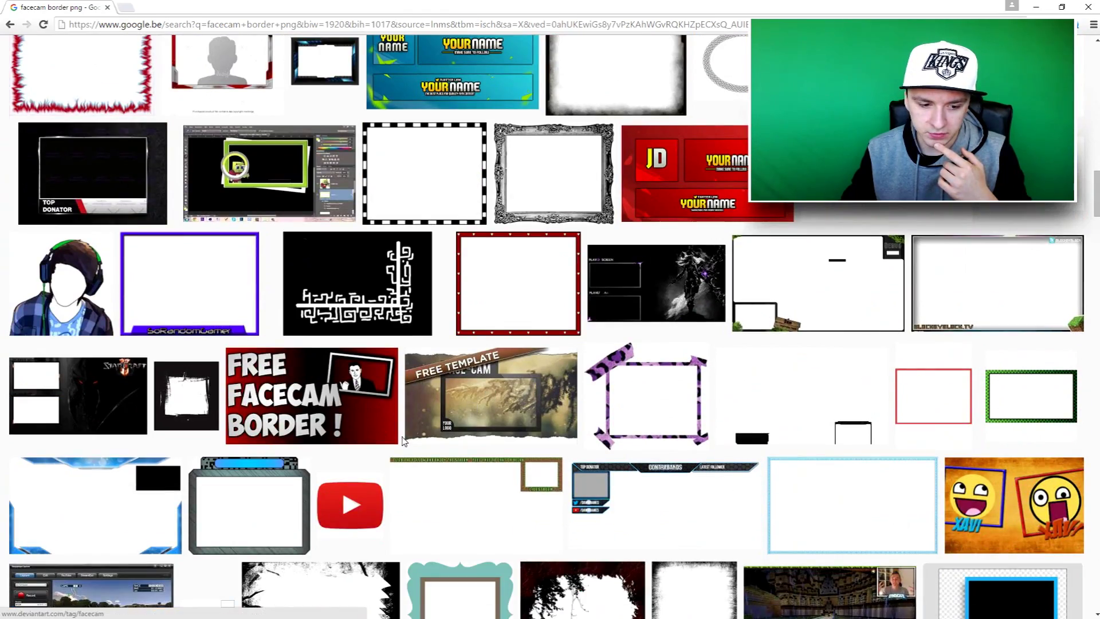
{"action": "scroll", "coordinate": [401, 429], "scroll_direction": "up", "scroll_amount": 7}
{"action": "scroll", "coordinate": [390, 436], "scroll_direction": "down", "scroll_amount": 9}
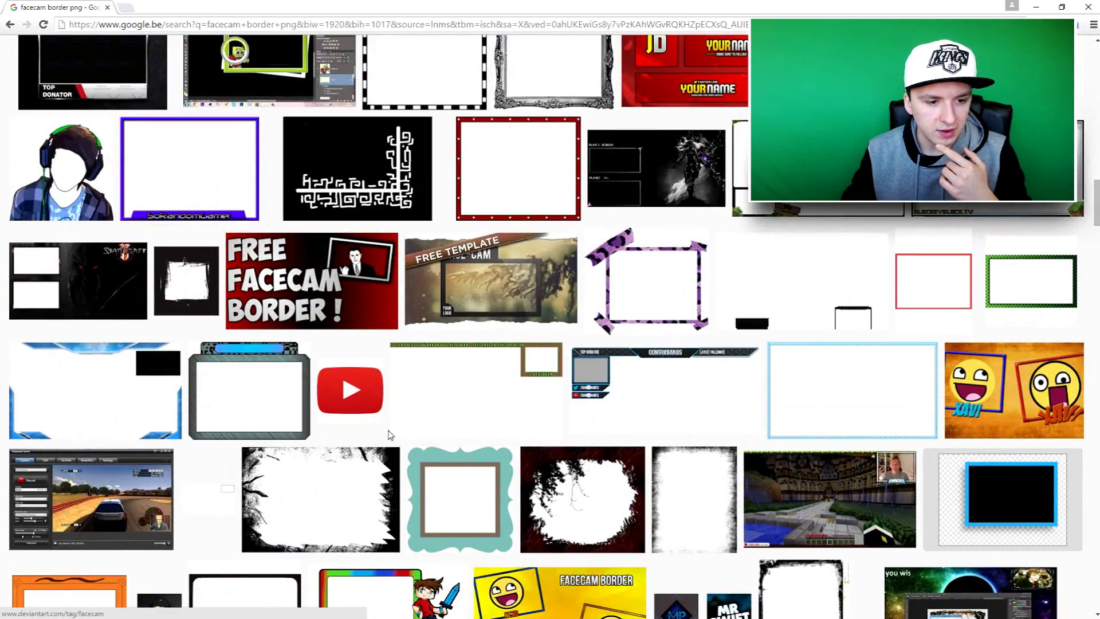
{"action": "scroll", "coordinate": [390, 436], "scroll_direction": "down", "scroll_amount": 4}
{"action": "scroll", "coordinate": [389, 436], "scroll_direction": "up", "scroll_amount": 10}
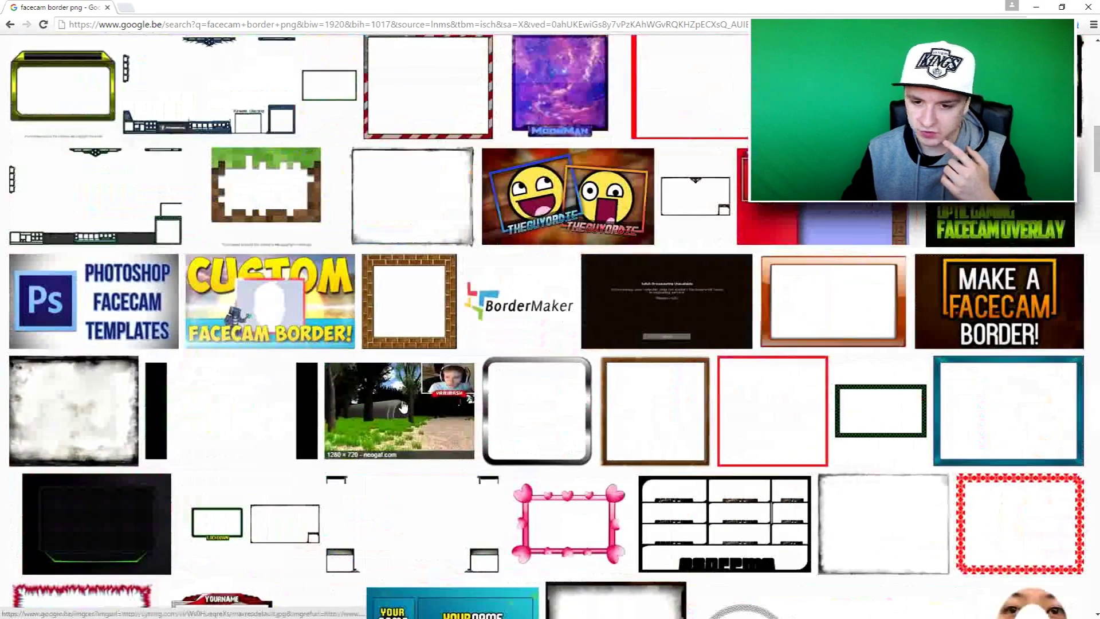
{"action": "left_click", "coordinate": [166, 418]}
{"action": "scroll", "coordinate": [229, 412], "scroll_direction": "up", "scroll_amount": 7}
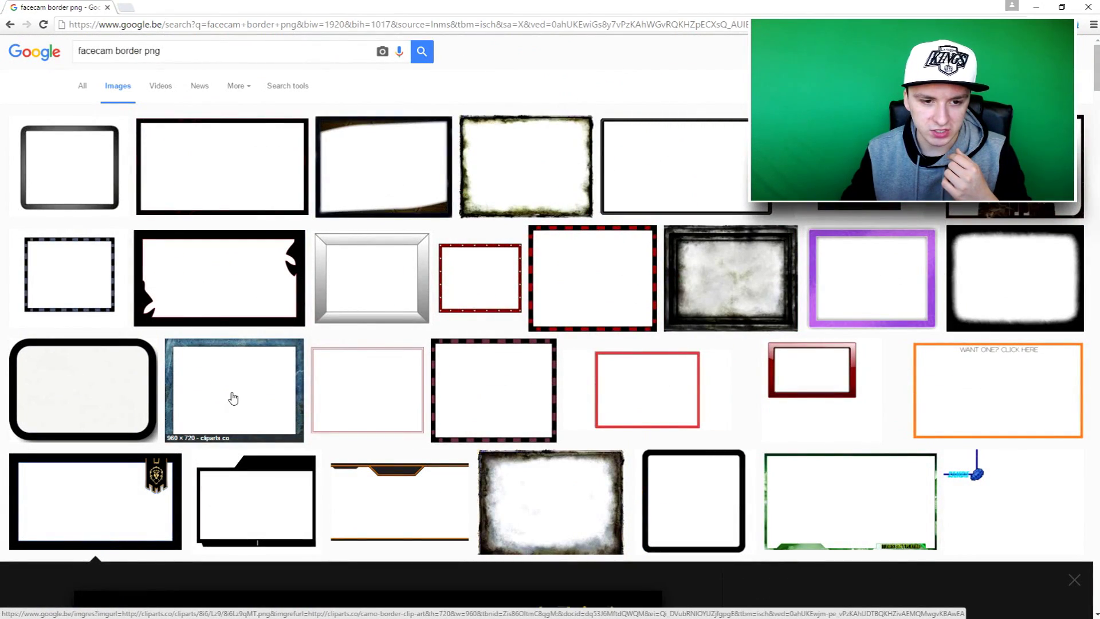
Save the basic black webcam border preview image to disk as a PNG.
{"action": "left_click", "coordinate": [606, 146]}
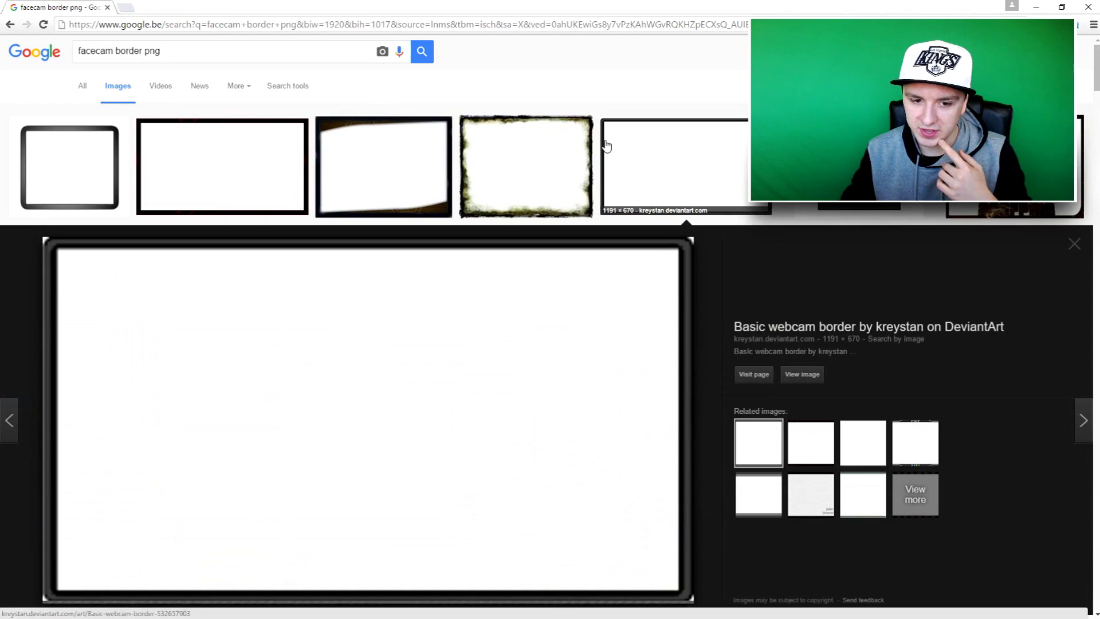
{"action": "scroll", "coordinate": [482, 196], "scroll_direction": "down", "scroll_amount": 2}
{"action": "right_click", "coordinate": [311, 248]}
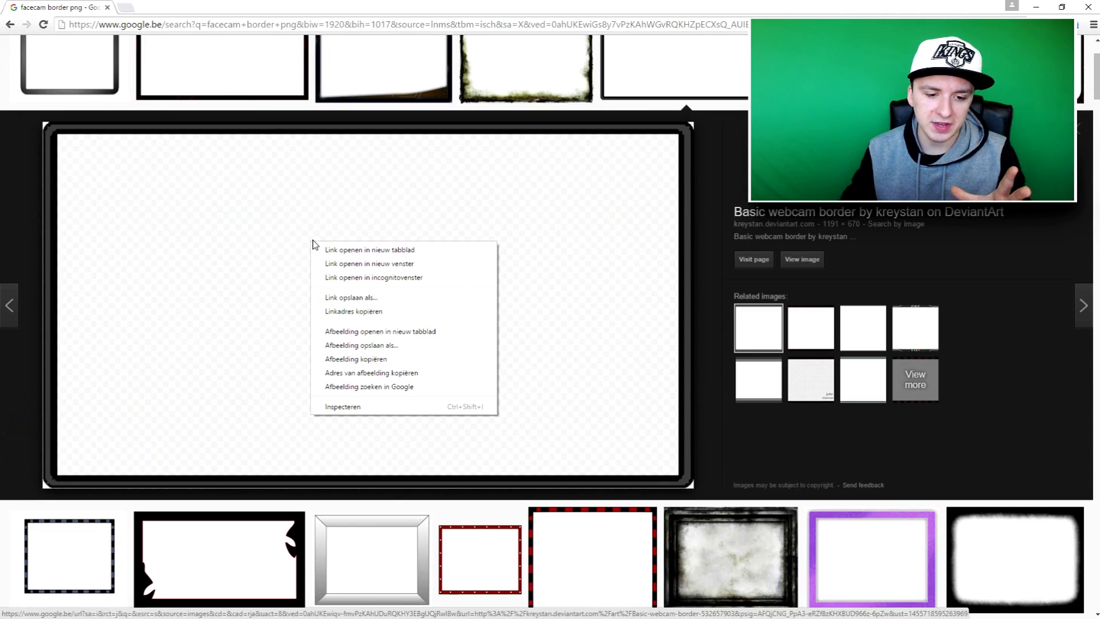
{"action": "left_click", "coordinate": [425, 346]}
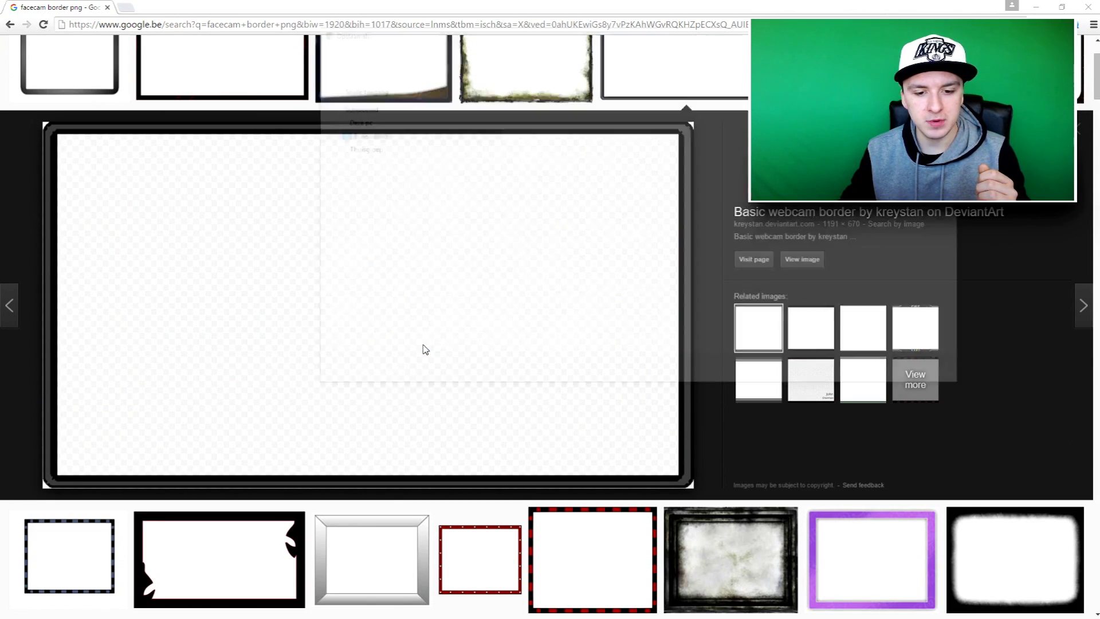
{"action": "key", "text": "Return"}
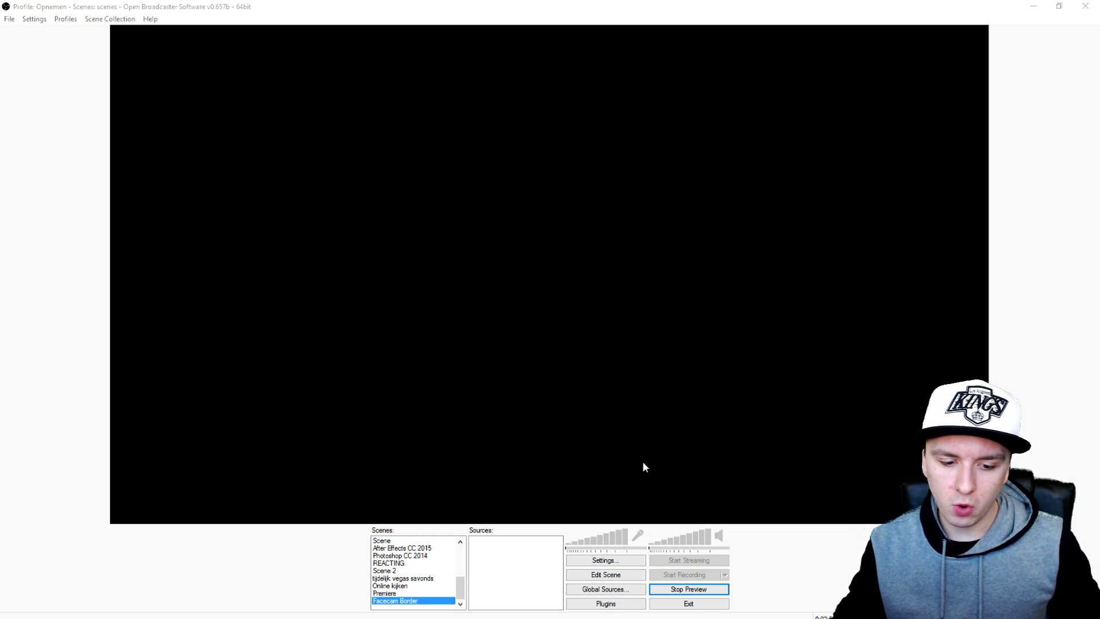
Bring up the Add menu on the empty Sources list of the Facecam Border scene.
{"action": "right_click", "coordinate": [498, 553]}
{"action": "mouse_move", "coordinate": [504, 558]}
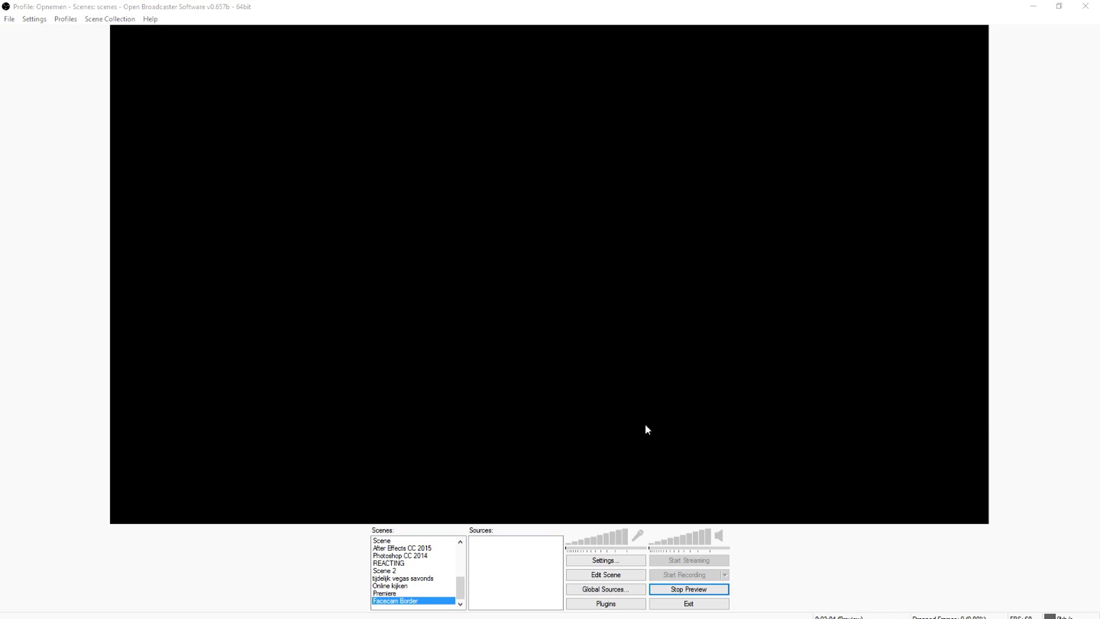
Add a Video Capture Device source with default name and webcam settings, then enable Edit Scene.
{"action": "right_click", "coordinate": [500, 550]}
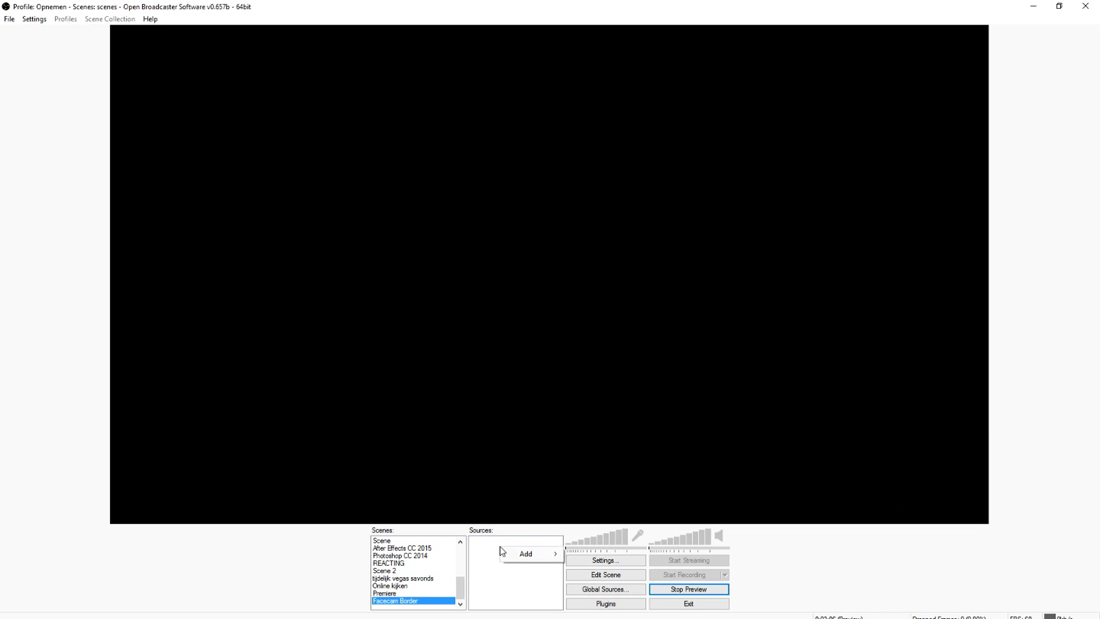
{"action": "mouse_move", "coordinate": [540, 557]}
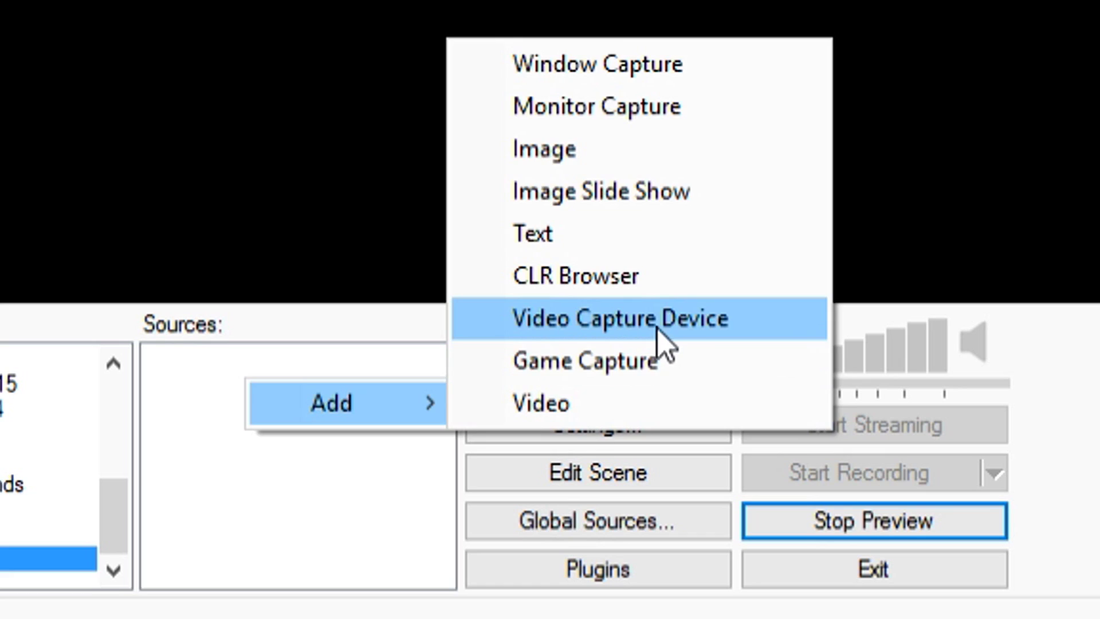
{"action": "left_click", "coordinate": [624, 530]}
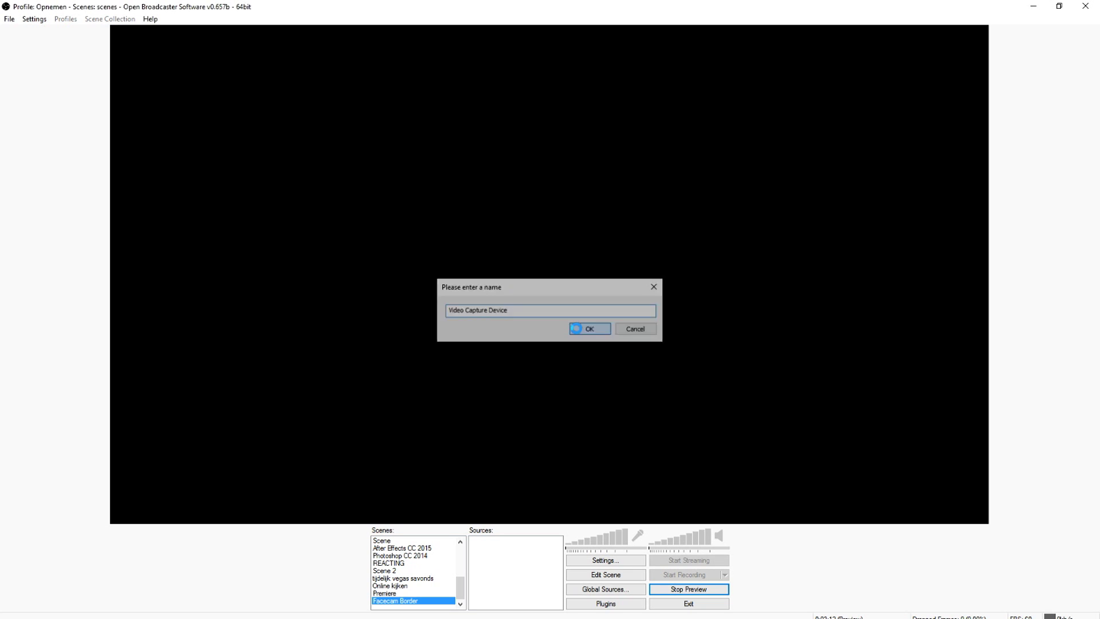
{"action": "left_click", "coordinate": [580, 329]}
{"action": "left_click", "coordinate": [651, 444]}
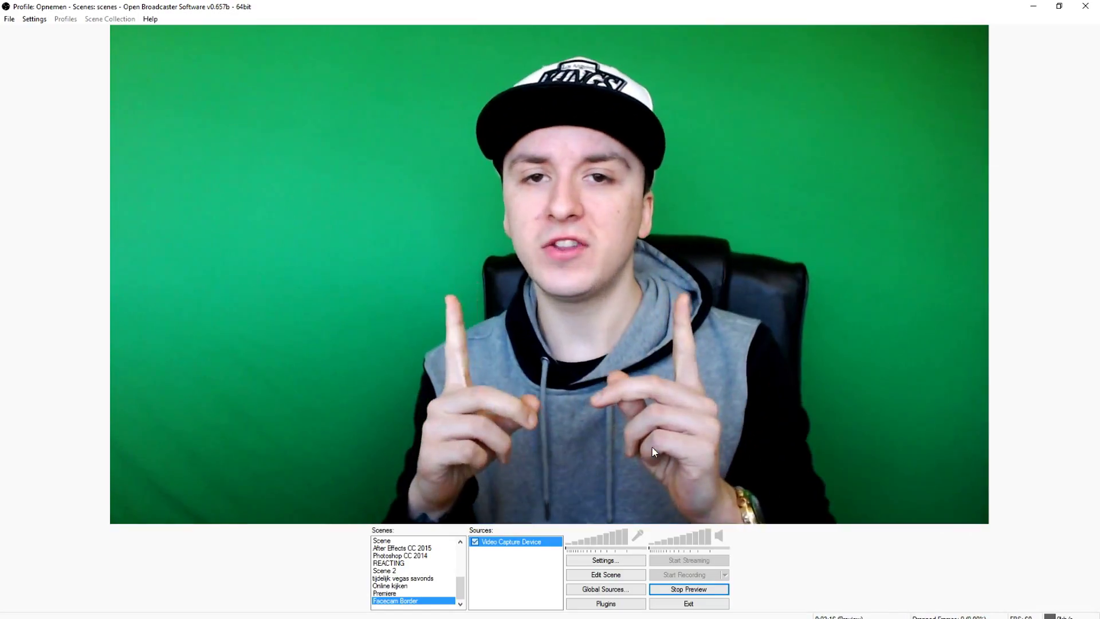
{"action": "left_click", "coordinate": [606, 574]}
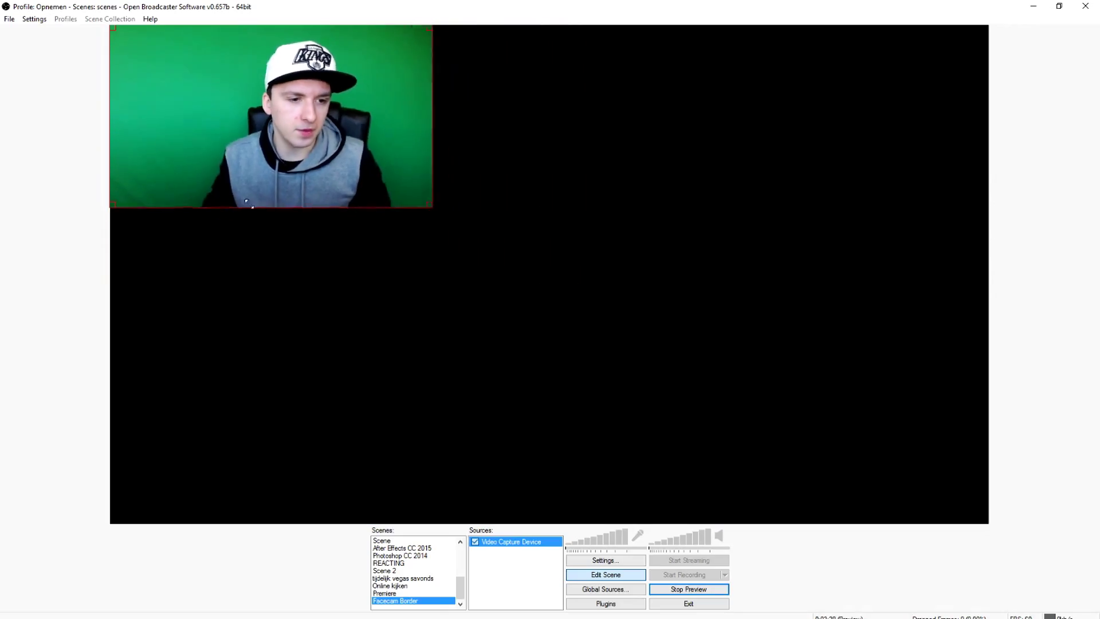
Resize the webcam feed and place it in the upper-right corner of the scene.
{"action": "left_click_drag", "start_coordinate": [432, 206], "coordinate": [284, 123]}
{"action": "left_click_drag", "start_coordinate": [231, 76], "coordinate": [785, 139]}
{"action": "left_click_drag", "start_coordinate": [665, 185], "coordinate": [554, 248]}
{"action": "left_click_drag", "start_coordinate": [714, 171], "coordinate": [851, 122]}
{"action": "left_click", "coordinate": [793, 286]}
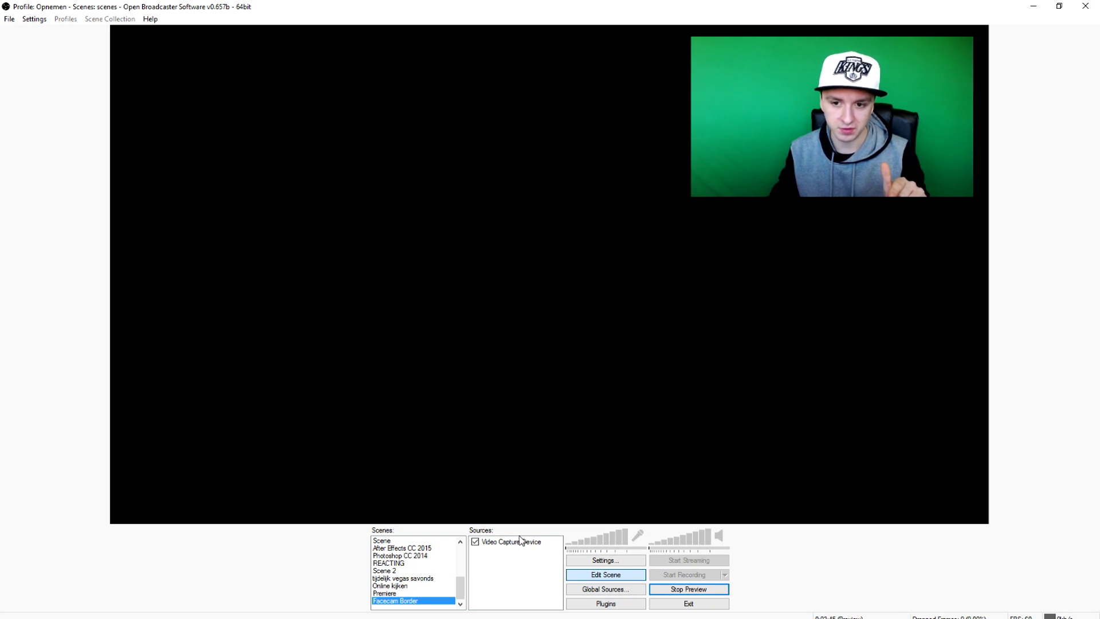
Add an image source named 'Facecam border' using the downloaded webcam border PNG.
{"action": "right_click", "coordinate": [497, 568]}
{"action": "mouse_move", "coordinate": [510, 573]}
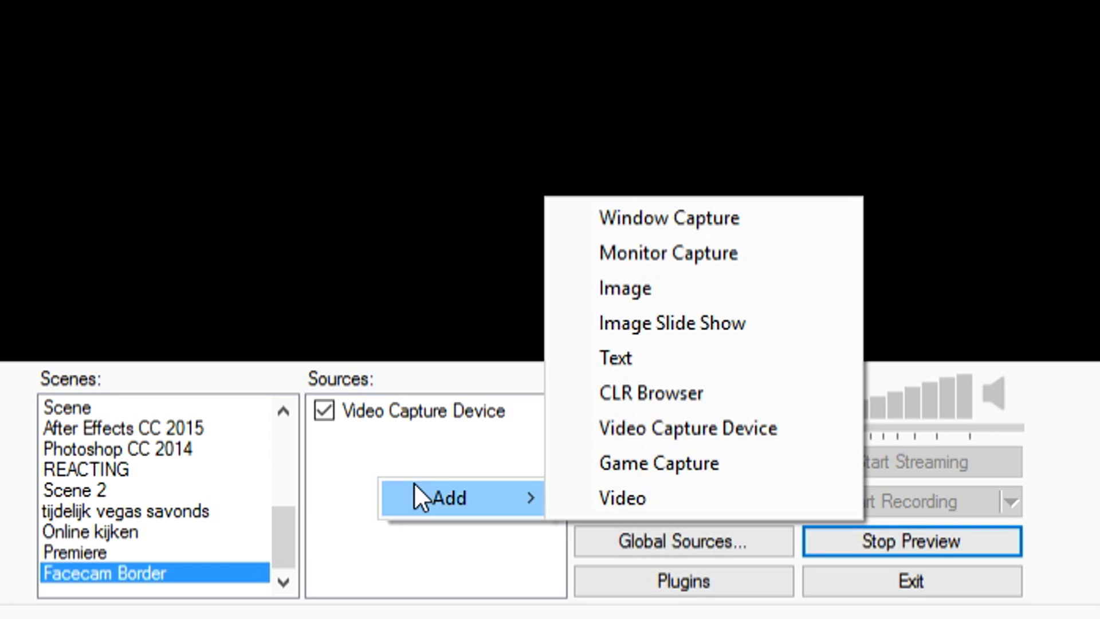
{"action": "left_click", "coordinate": [640, 500]}
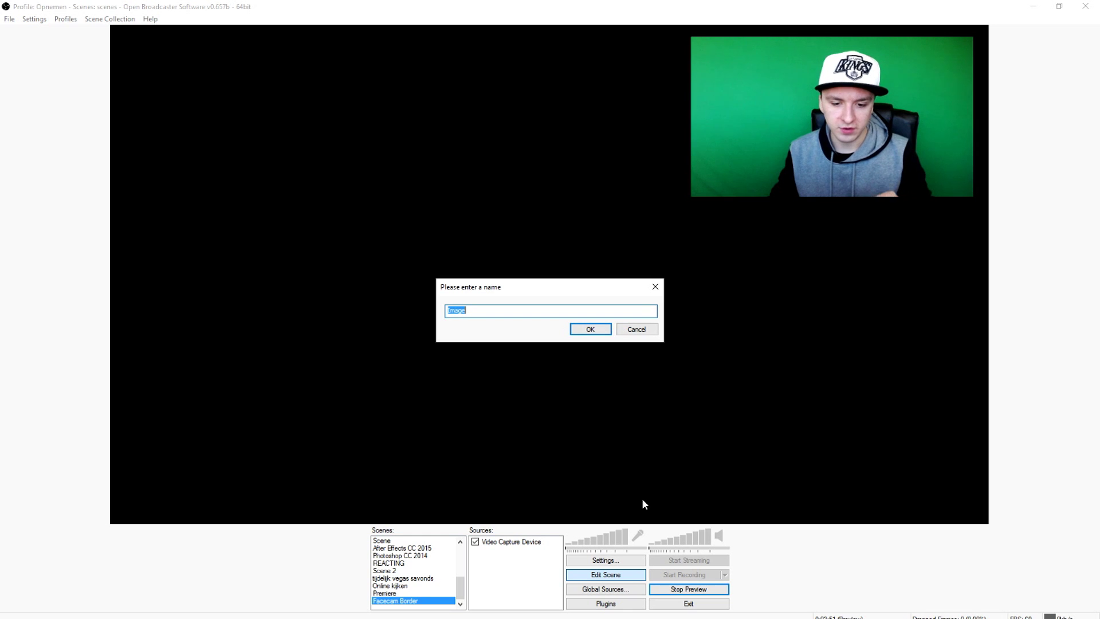
{"action": "type", "text": "Facecam border"}
{"action": "key", "text": "Return"}
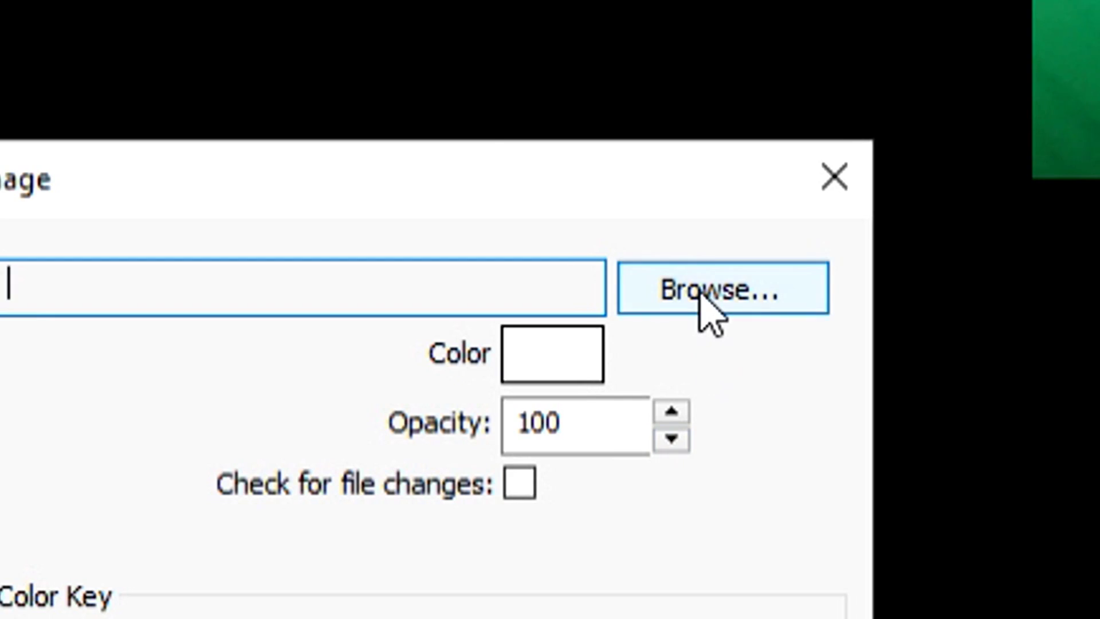
{"action": "left_click", "coordinate": [618, 223]}
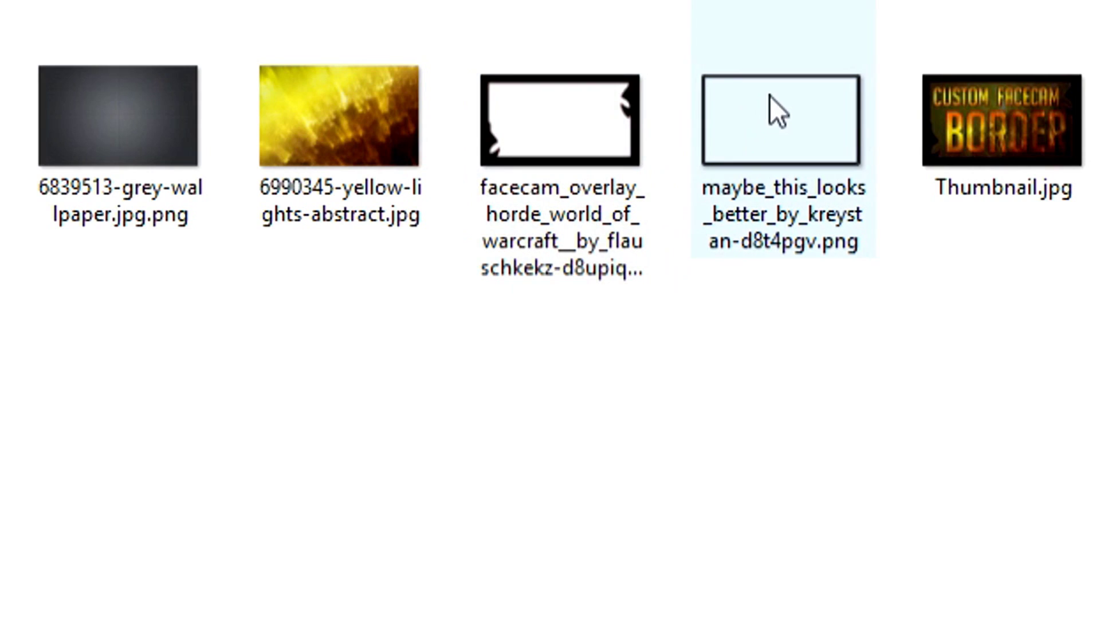
{"action": "double_click", "coordinate": [769, 122]}
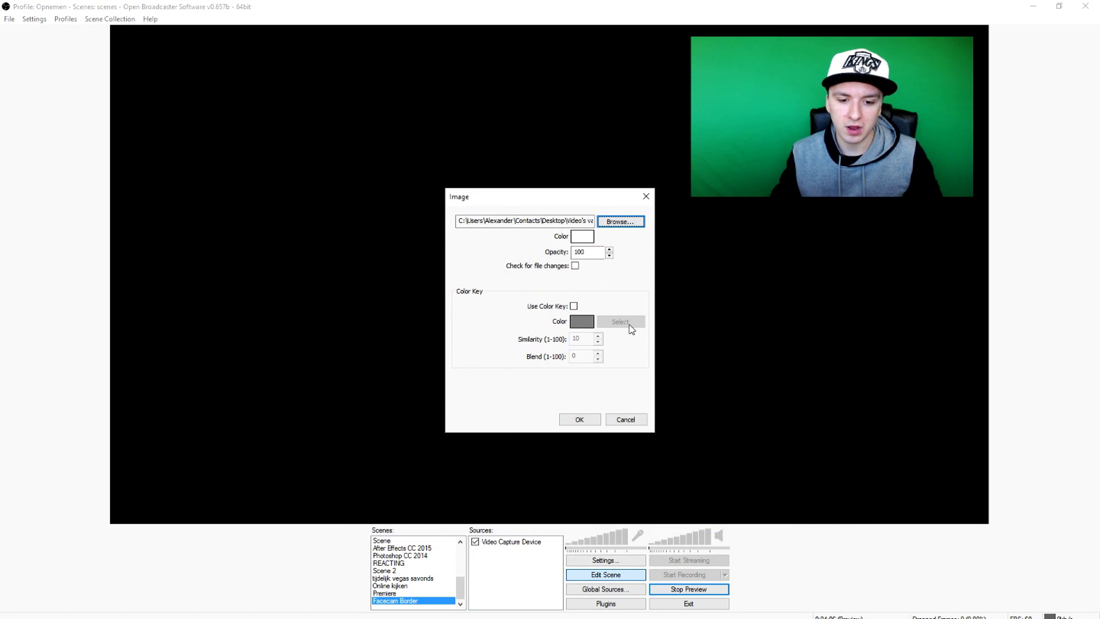
Confirm the image source, shrink the border, and move the webcam feed inside it at top right.
{"action": "left_click", "coordinate": [579, 420]}
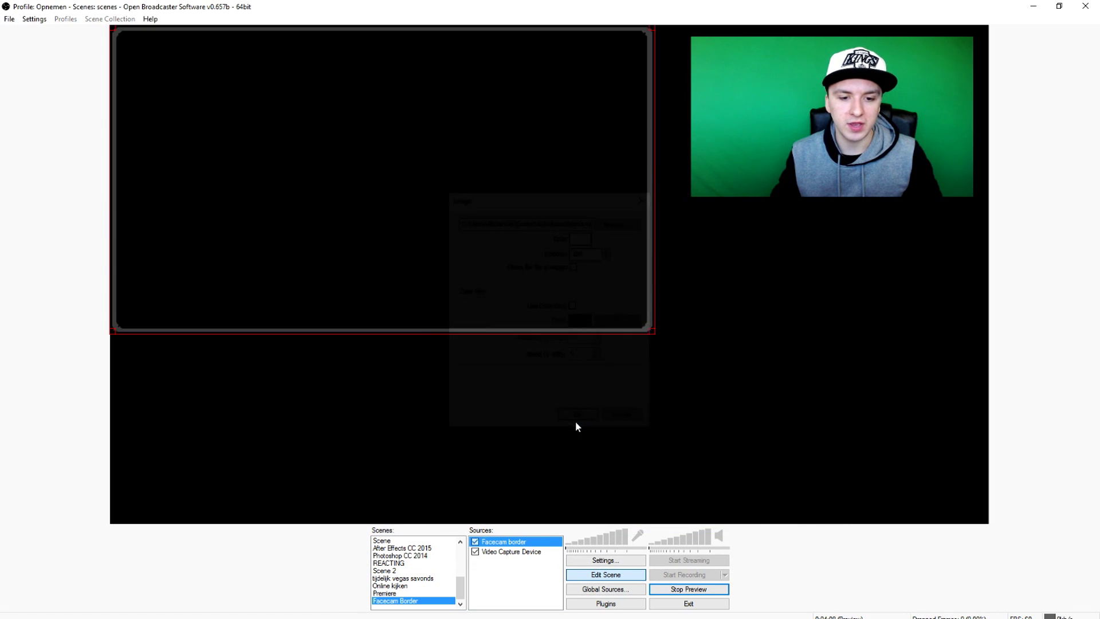
{"action": "left_click_drag", "start_coordinate": [521, 252], "coordinate": [656, 332]}
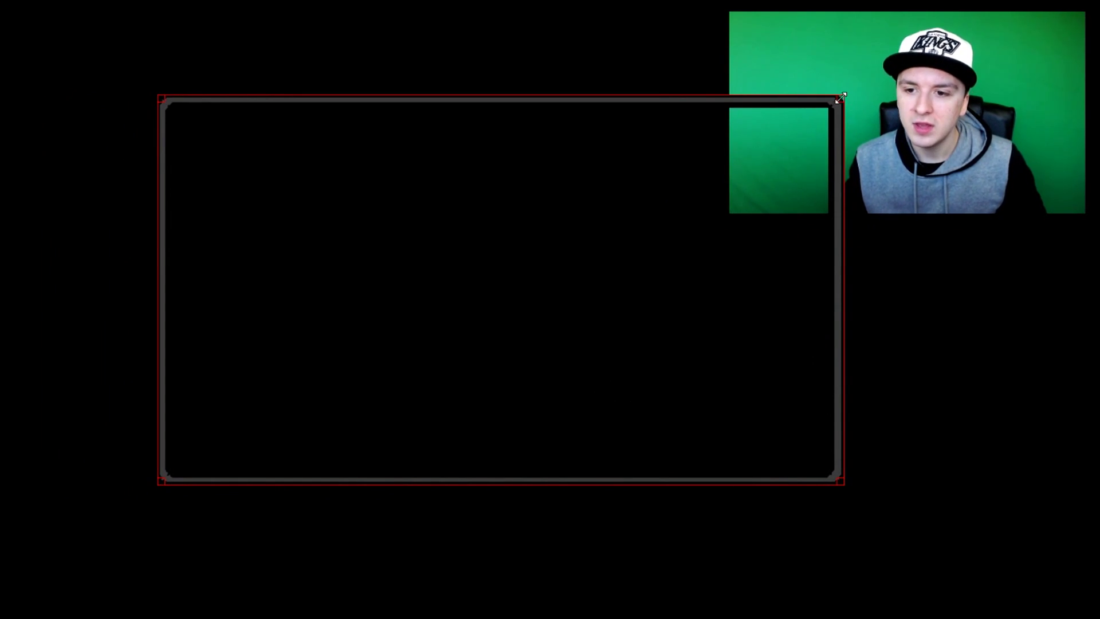
{"action": "left_click_drag", "start_coordinate": [840, 99], "coordinate": [496, 258]}
{"action": "left_click", "coordinate": [831, 137]}
{"action": "left_click_drag", "start_coordinate": [796, 111], "coordinate": [301, 331]}
{"action": "left_click", "coordinate": [334, 197]}
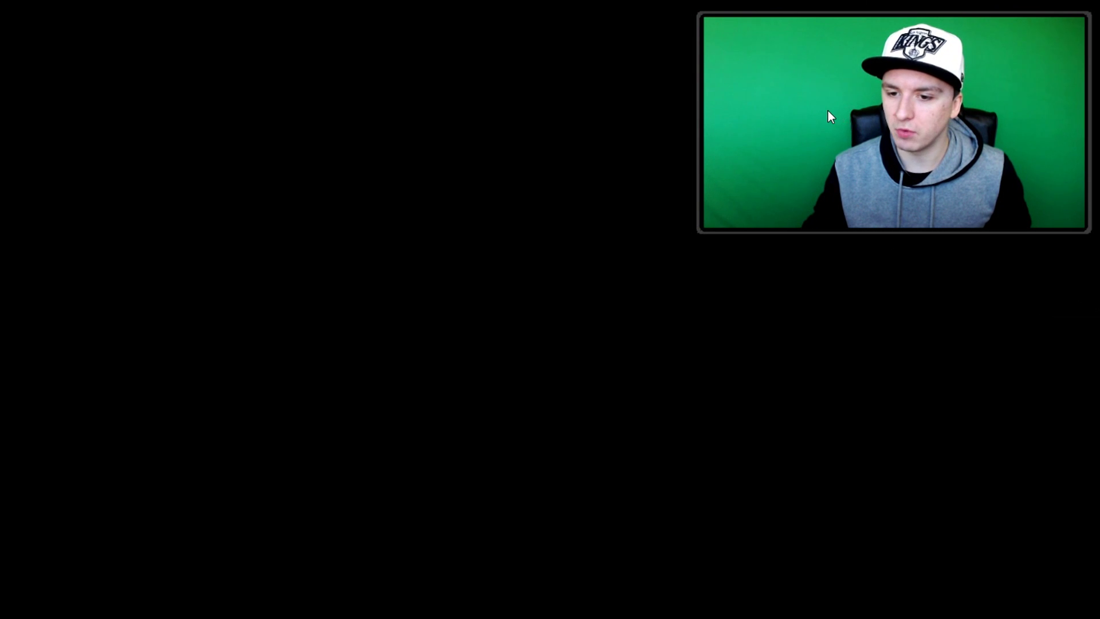
Leave the full-screen preview and select, then deselect, the Facecam border image.
{"action": "double_click", "coordinate": [676, 131]}
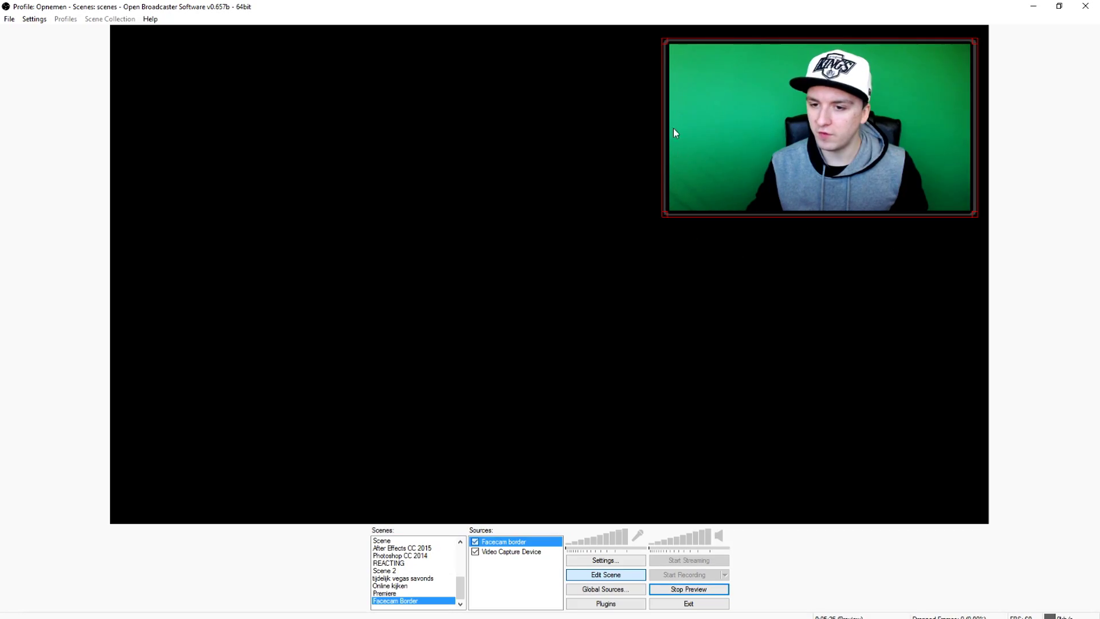
{"action": "left_click", "coordinate": [575, 107]}
{"action": "left_click", "coordinate": [815, 189]}
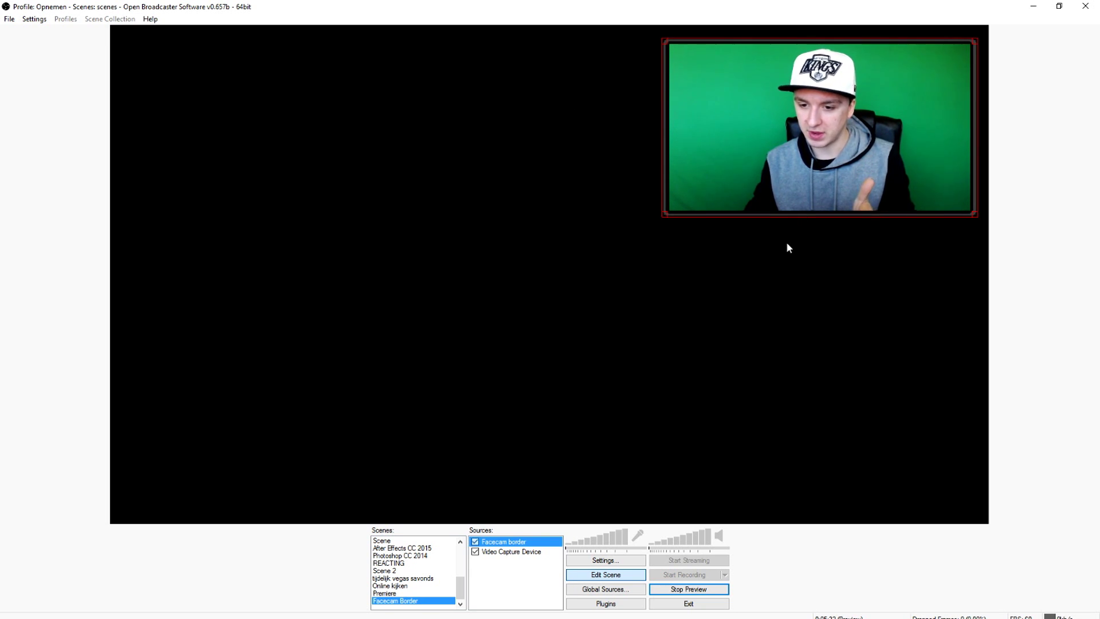
{"action": "left_click", "coordinate": [769, 226]}
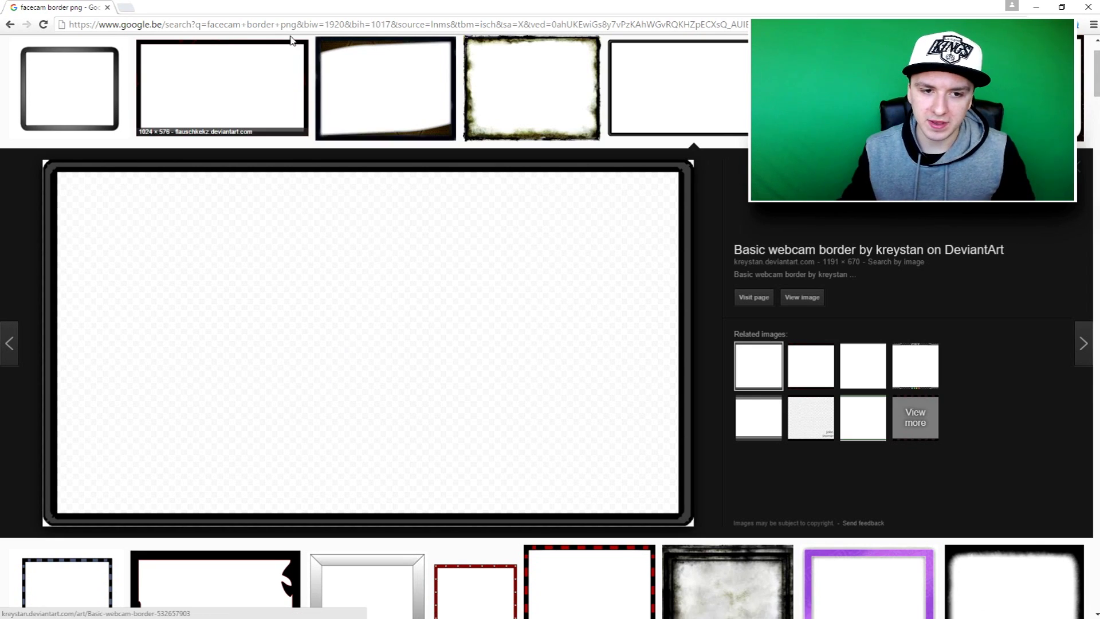
Save the third, orange-trimmed facecam border image as a PNG in the tutorial's video folder.
{"action": "left_click", "coordinate": [385, 88]}
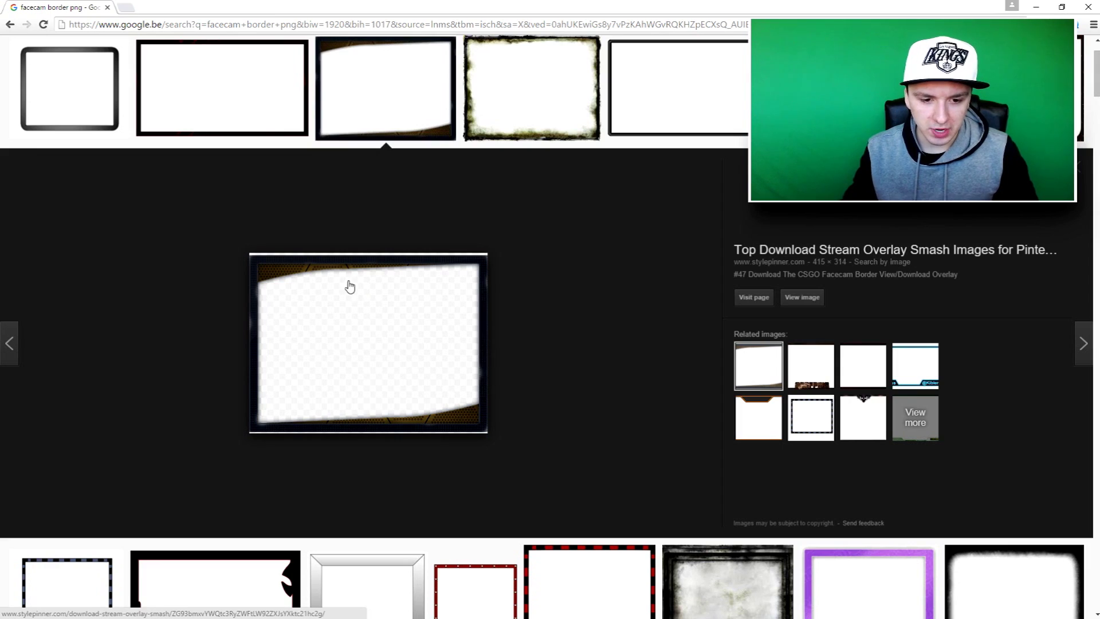
{"action": "right_click", "coordinate": [350, 321]}
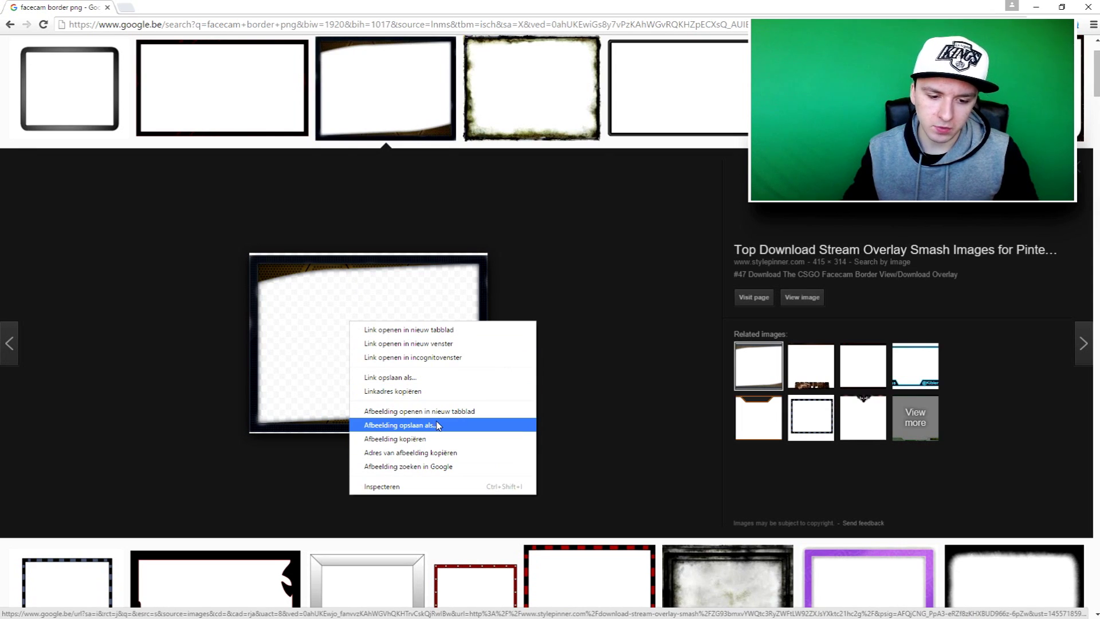
{"action": "left_click", "coordinate": [445, 426]}
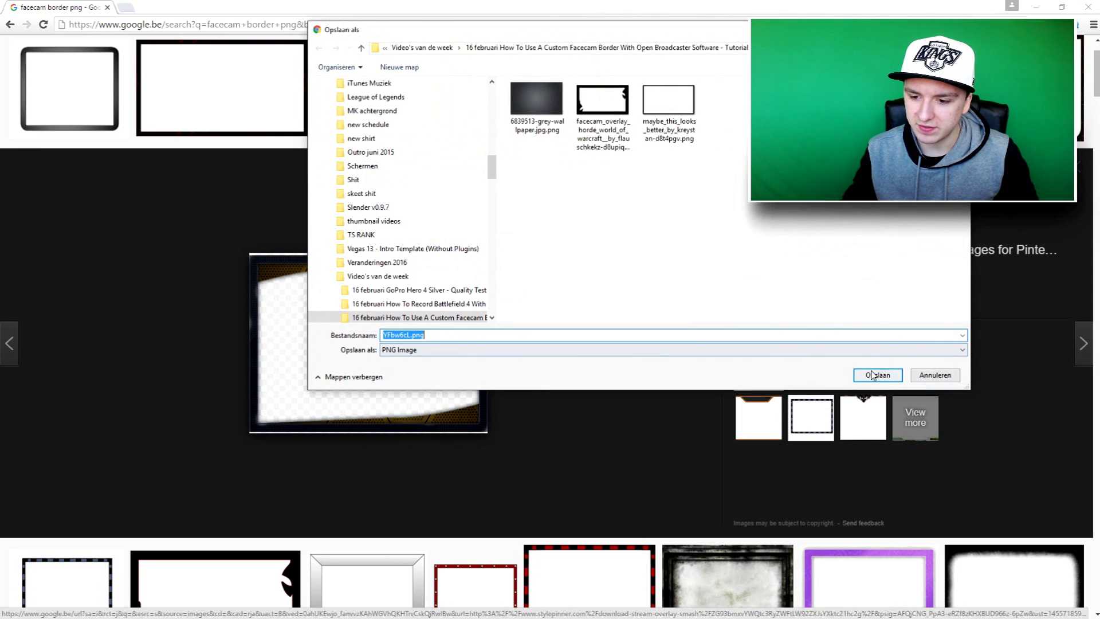
{"action": "left_click", "coordinate": [872, 375]}
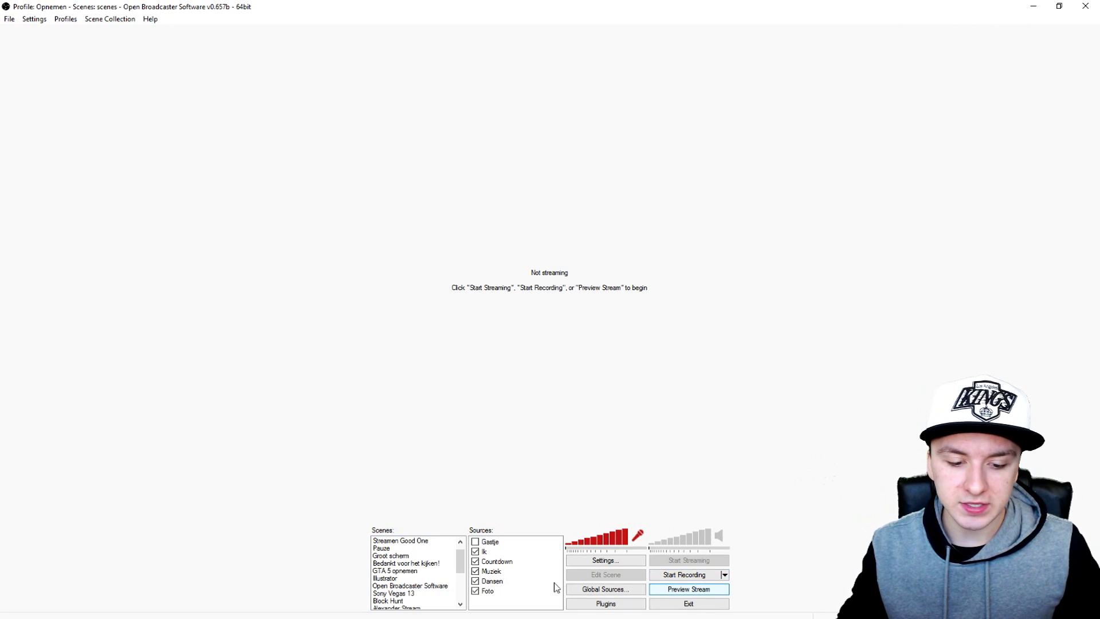
Add a Video Capture Device source with default webcam settings to Scene 3.
{"action": "scroll", "coordinate": [393, 604], "scroll_direction": "down", "scroll_amount": 5}
{"action": "left_click", "coordinate": [404, 600]}
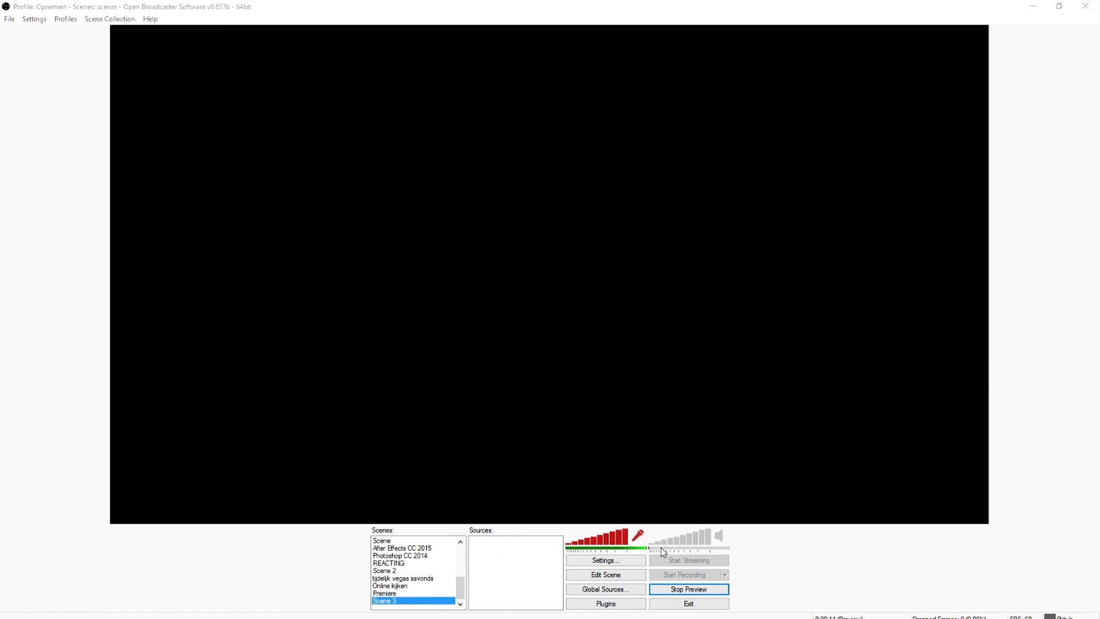
{"action": "mouse_move", "coordinate": [535, 555]}
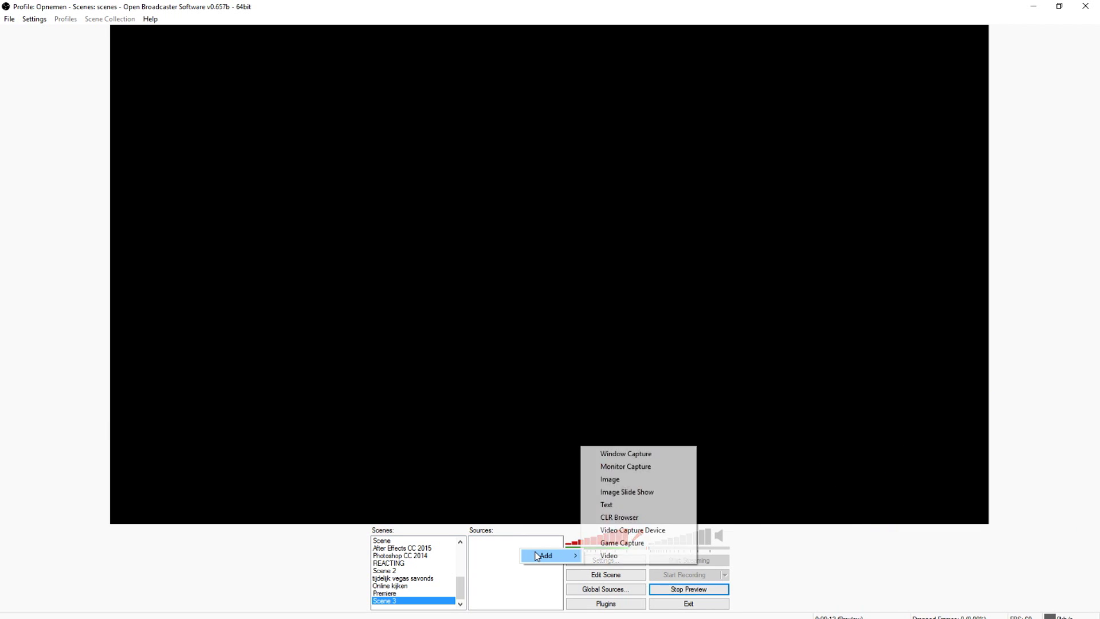
{"action": "left_click", "coordinate": [633, 529]}
{"action": "key", "text": "Return"}
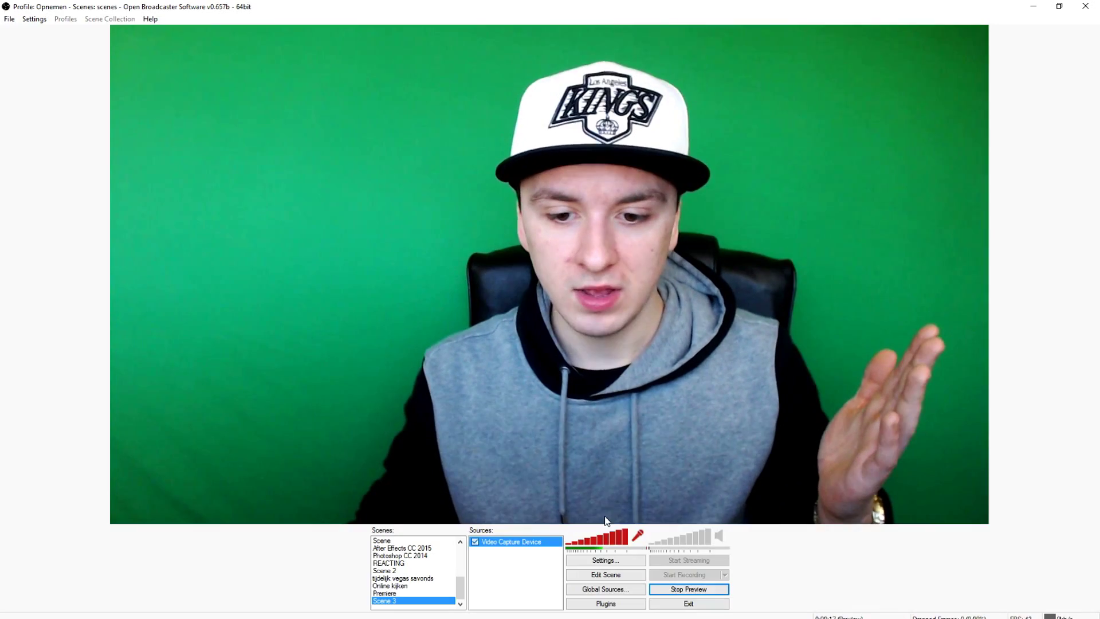
In Edit Scene, shrink the webcam feed and move it to the canvas's top-right corner.
{"action": "left_click", "coordinate": [605, 574]}
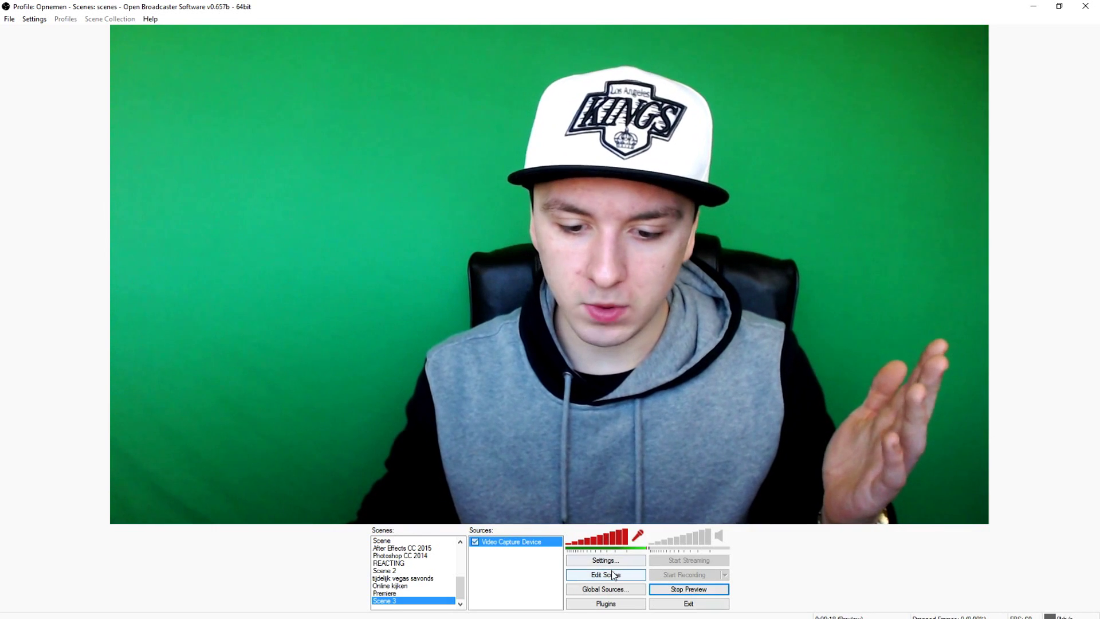
{"action": "left_click_drag", "start_coordinate": [986, 522], "coordinate": [410, 196]}
{"action": "left_click_drag", "start_coordinate": [321, 145], "coordinate": [876, 155]}
{"action": "left_click", "coordinate": [780, 244]}
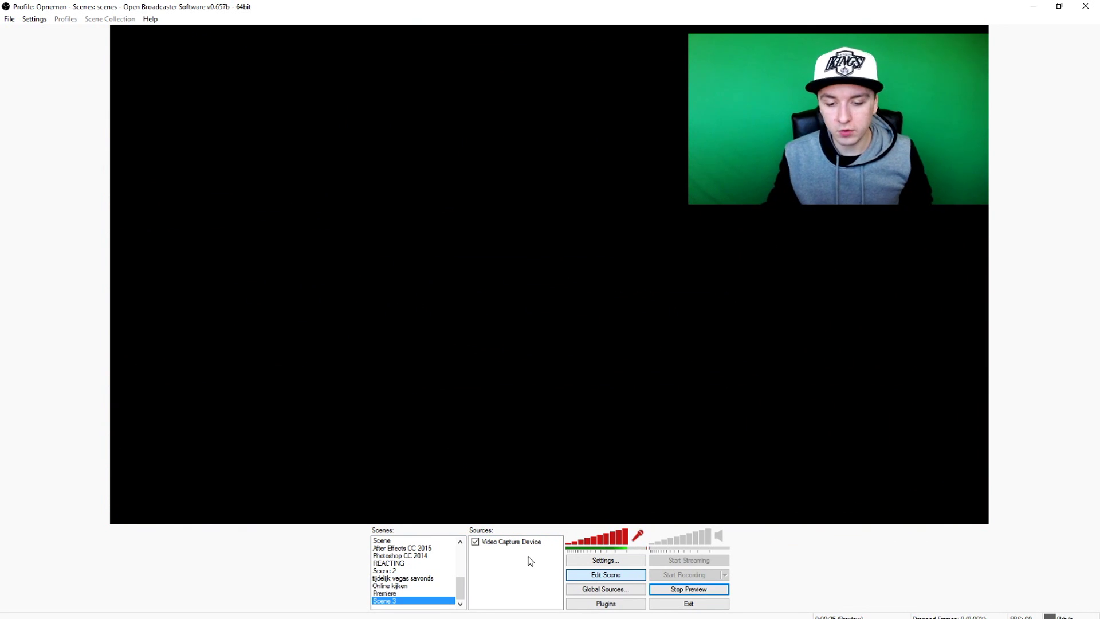
Add an image source named Border using YFbw6cL.png and drag it toward the canvas centre.
{"action": "mouse_move", "coordinate": [543, 566]}
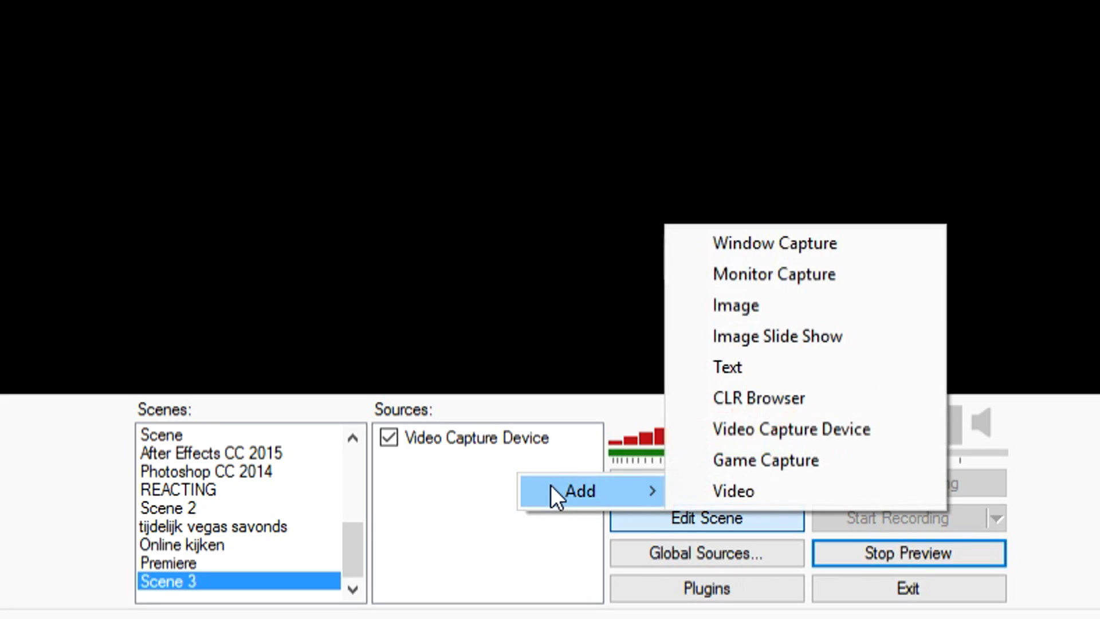
{"action": "left_click", "coordinate": [654, 487]}
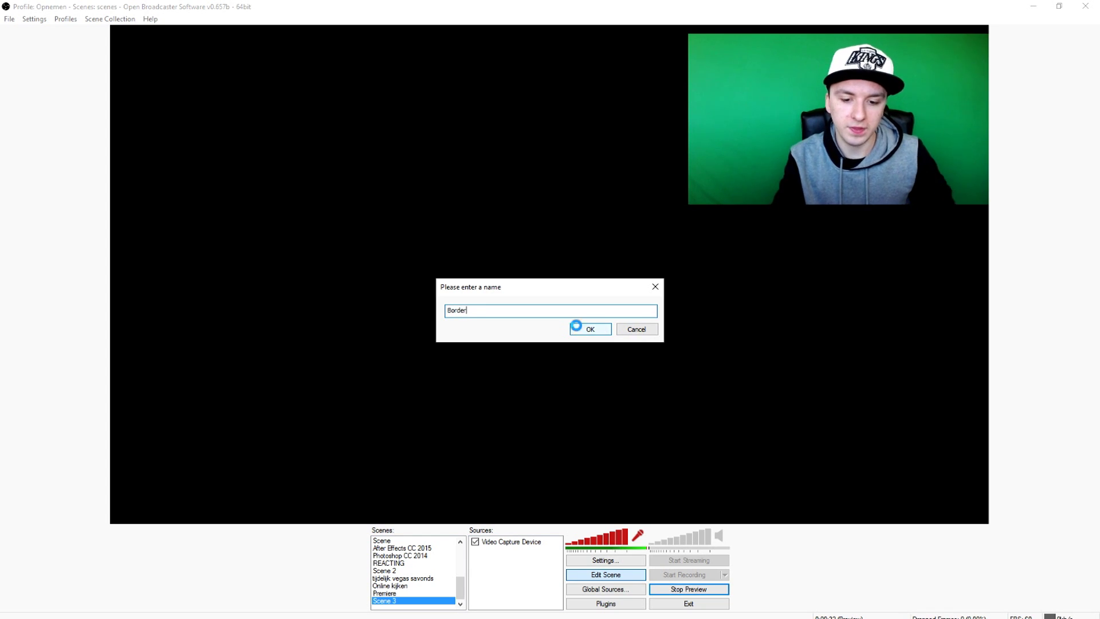
{"action": "left_click", "coordinate": [576, 327]}
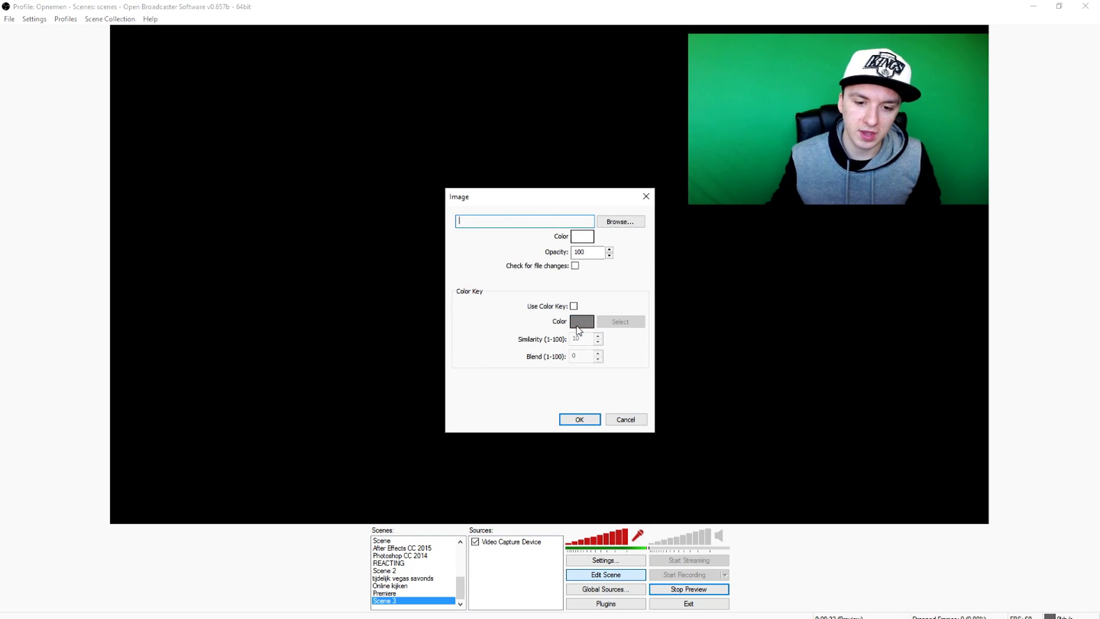
{"action": "left_click", "coordinate": [621, 223]}
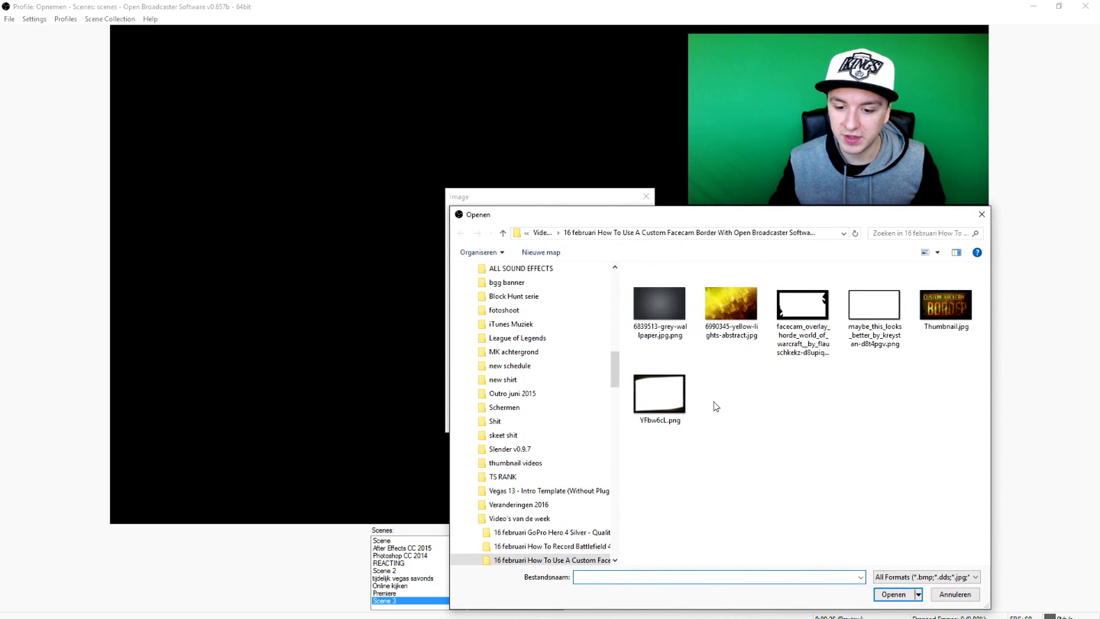
{"action": "double_click", "coordinate": [670, 401]}
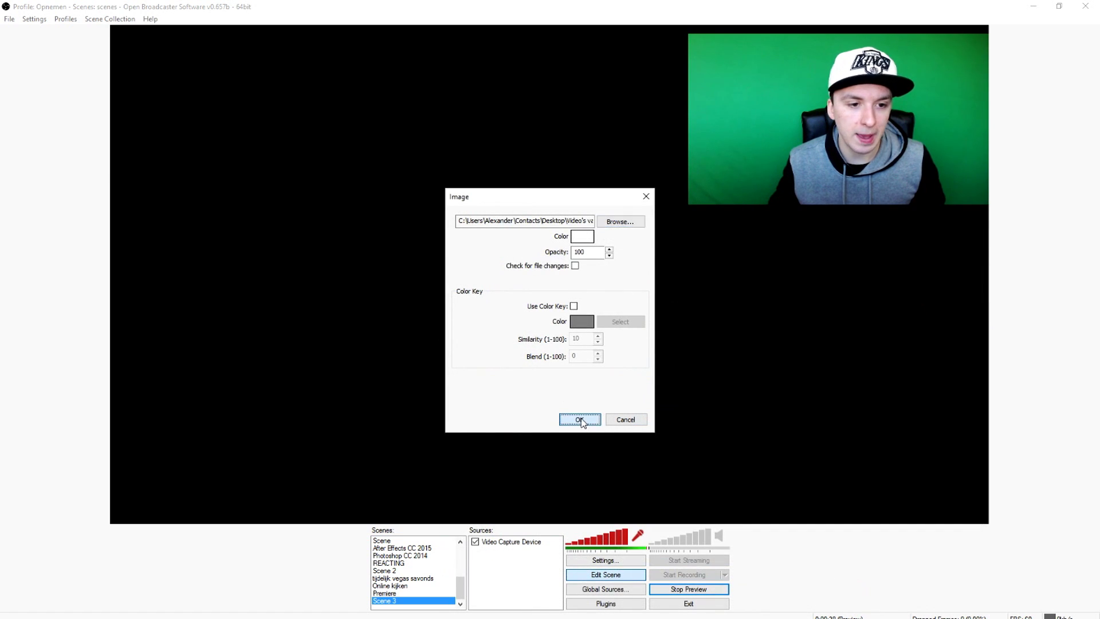
{"action": "left_click", "coordinate": [580, 420]}
{"action": "left_click_drag", "start_coordinate": [262, 153], "coordinate": [581, 223]}
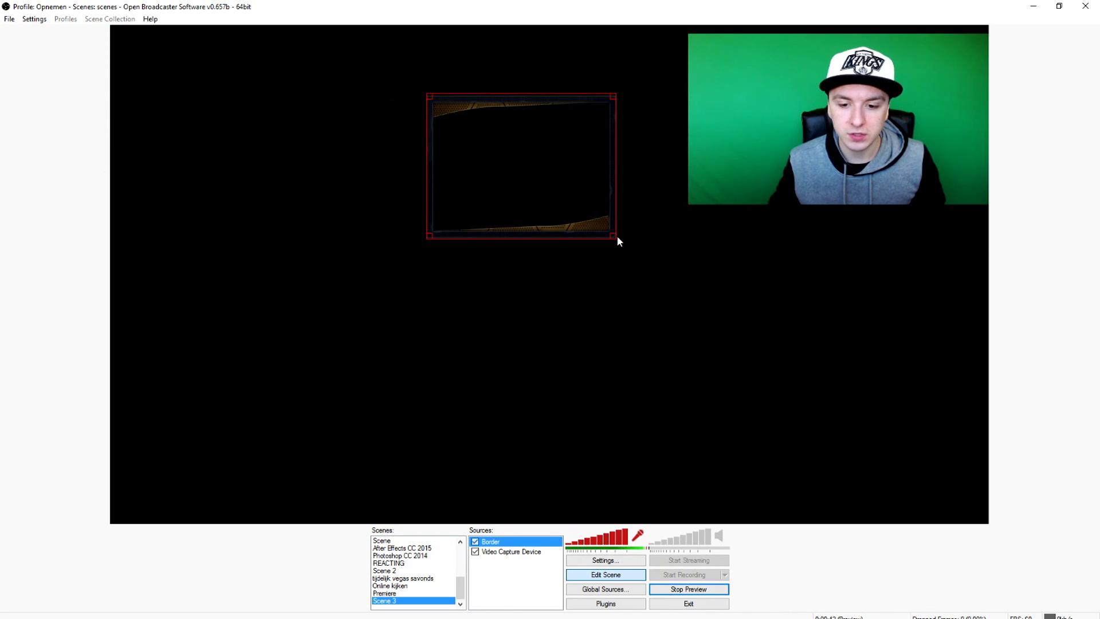
Enlarge the Border frame, then move and resize the webcam feed to sit inside it.
{"action": "left_click_drag", "start_coordinate": [612, 240], "coordinate": [584, 274]}
{"action": "left_click", "coordinate": [764, 157]}
{"action": "left_click_drag", "start_coordinate": [834, 126], "coordinate": [413, 157]}
{"action": "left_click_drag", "start_coordinate": [565, 242], "coordinate": [632, 285]}
{"action": "left_click", "coordinate": [812, 230]}
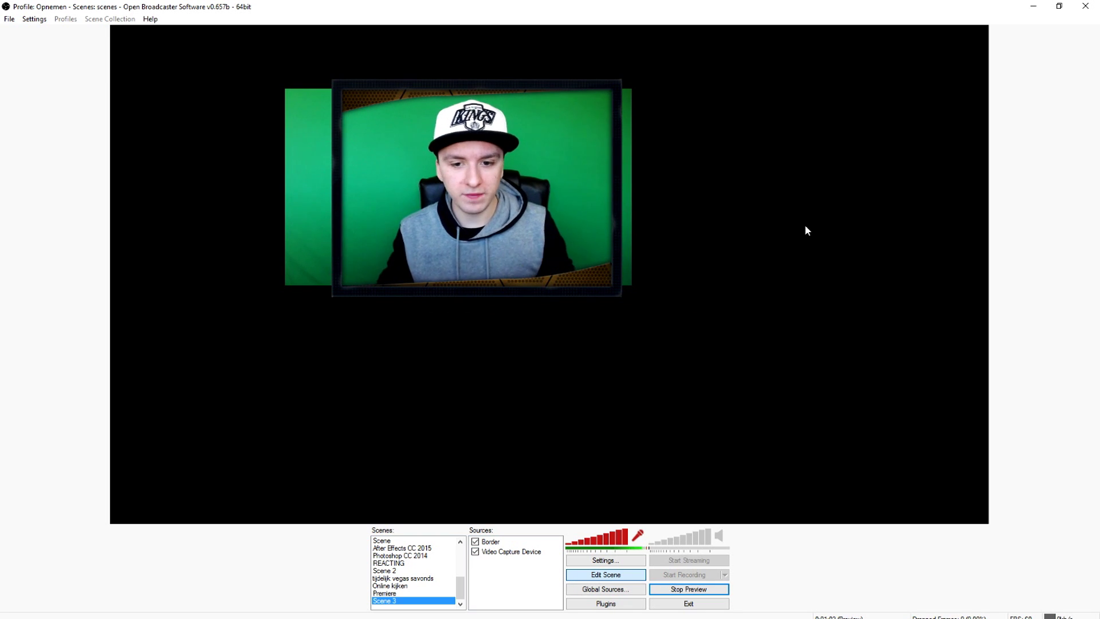
Pull the webcam feed's edges inward so no green spills past the Border frame.
{"action": "left_click", "coordinate": [317, 163]}
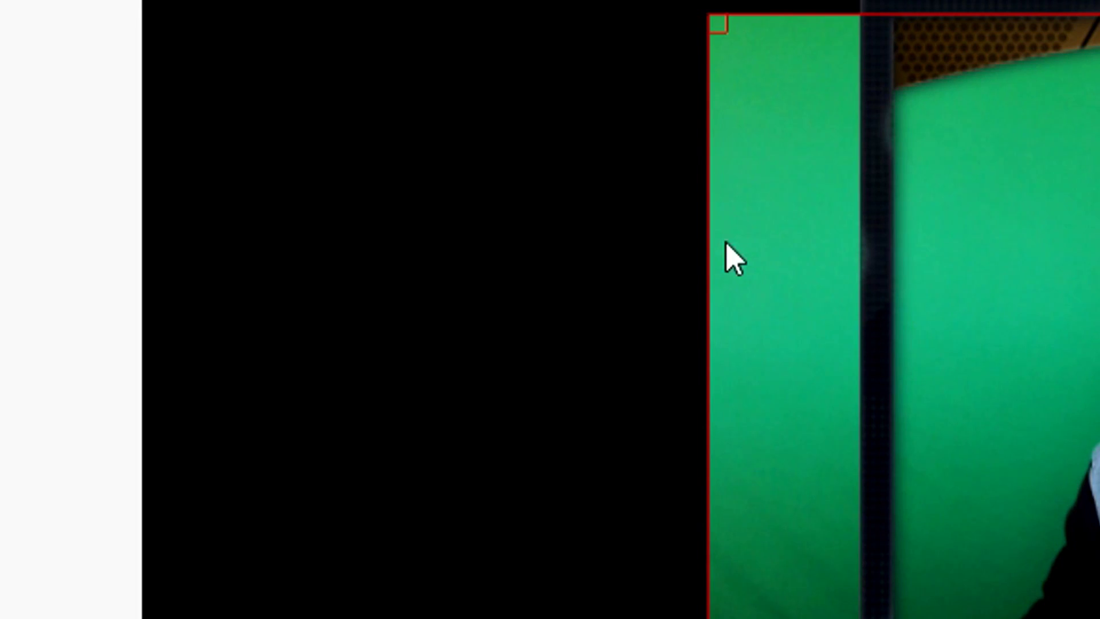
{"action": "left_click_drag", "start_coordinate": [714, 241], "coordinate": [805, 250]}
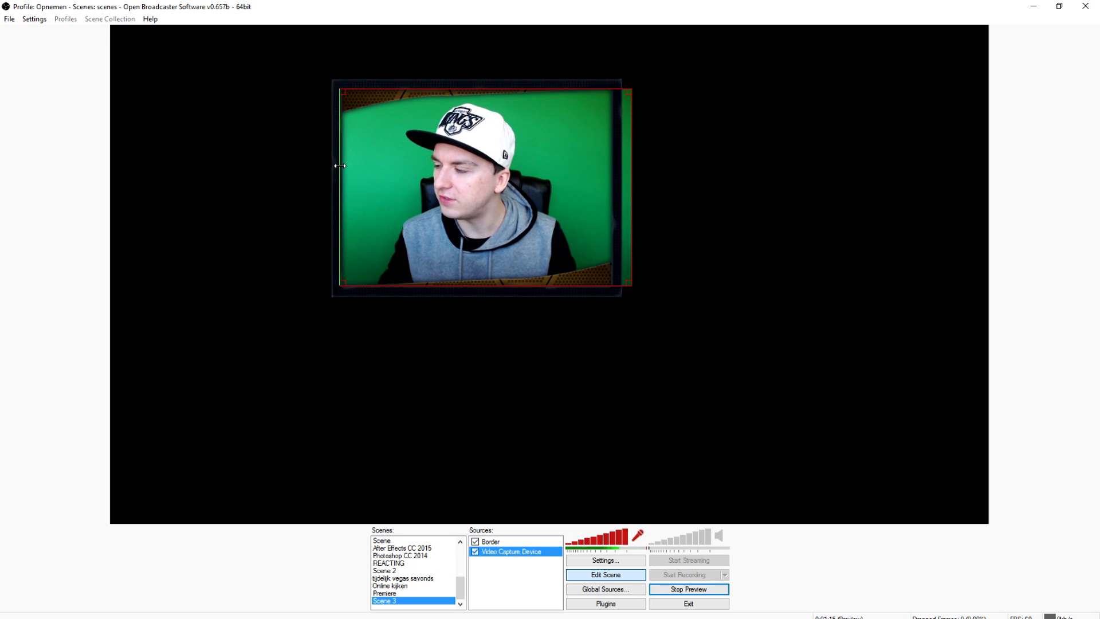
{"action": "left_click", "coordinate": [527, 173]}
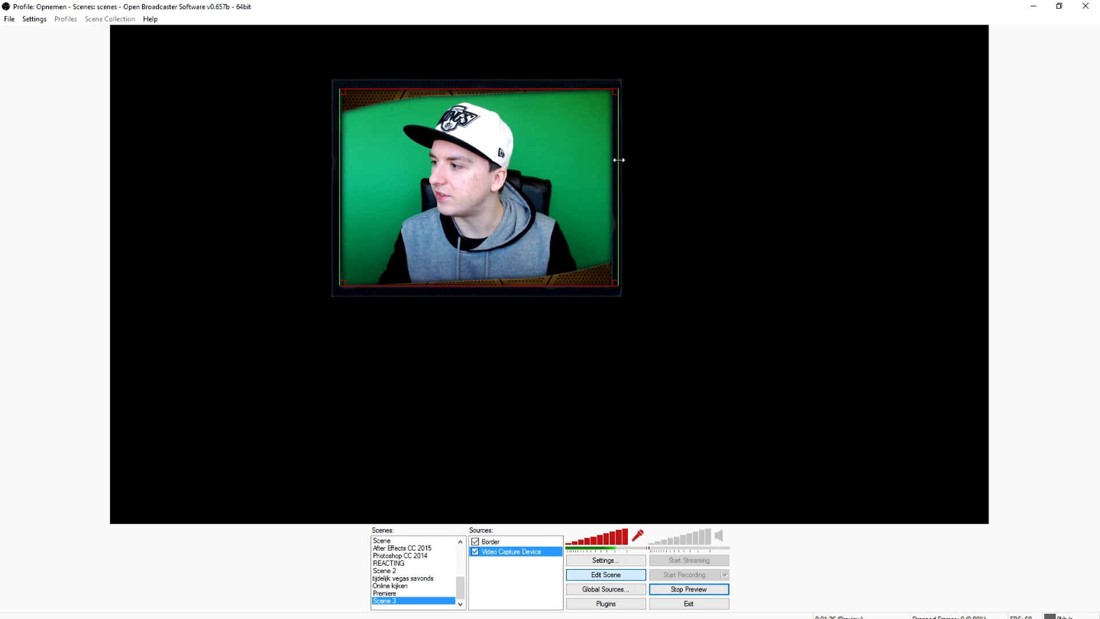
{"action": "left_click", "coordinate": [800, 180]}
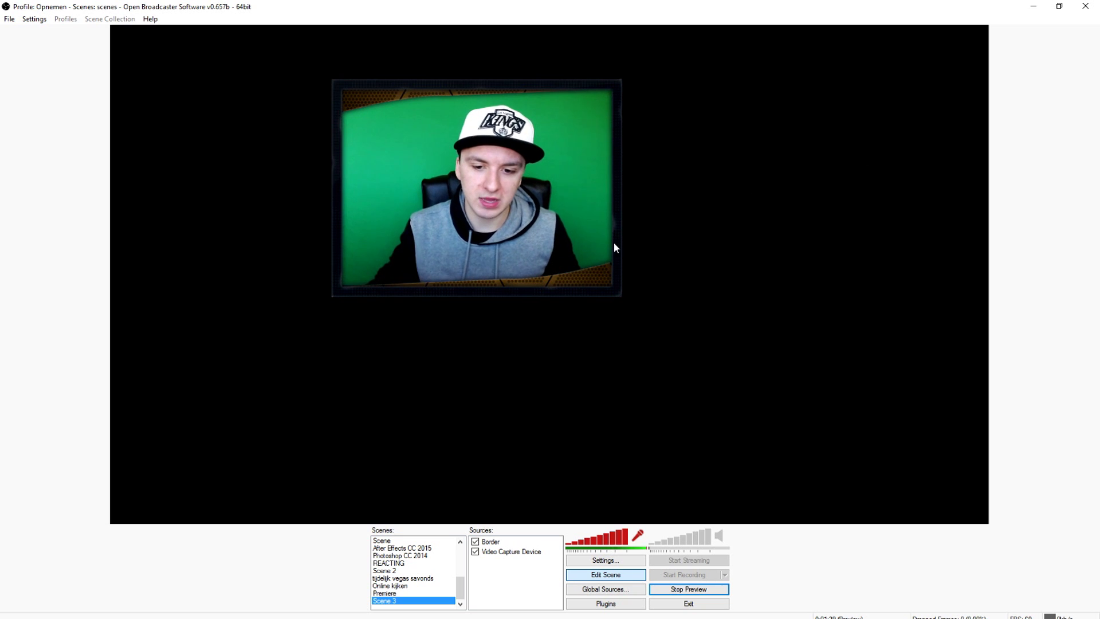
Make the Border frame much larger and stretch the webcam feed to fill its interior.
{"action": "left_click", "coordinate": [604, 283]}
{"action": "left_click_drag", "start_coordinate": [619, 295], "coordinate": [817, 442]}
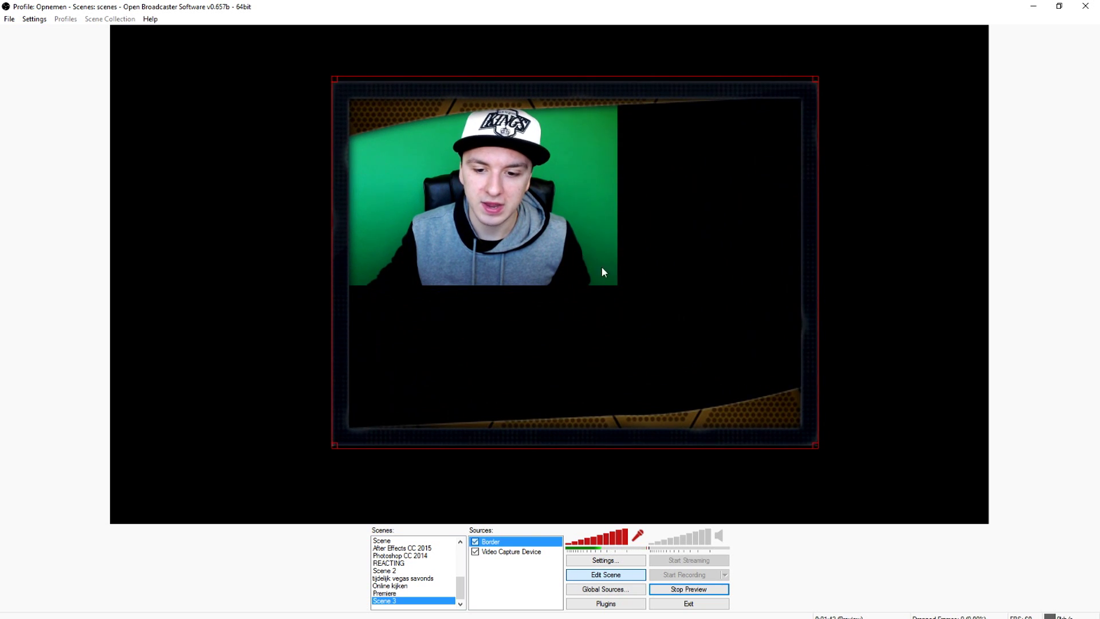
{"action": "left_click_drag", "start_coordinate": [603, 270], "coordinate": [605, 275]}
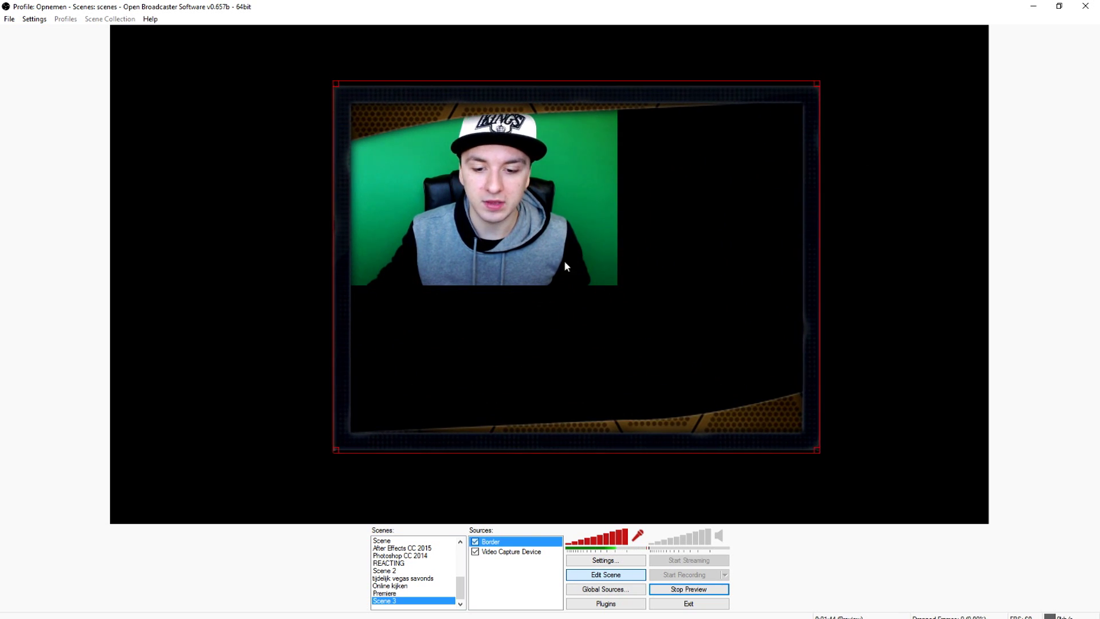
{"action": "left_click", "coordinate": [492, 552]}
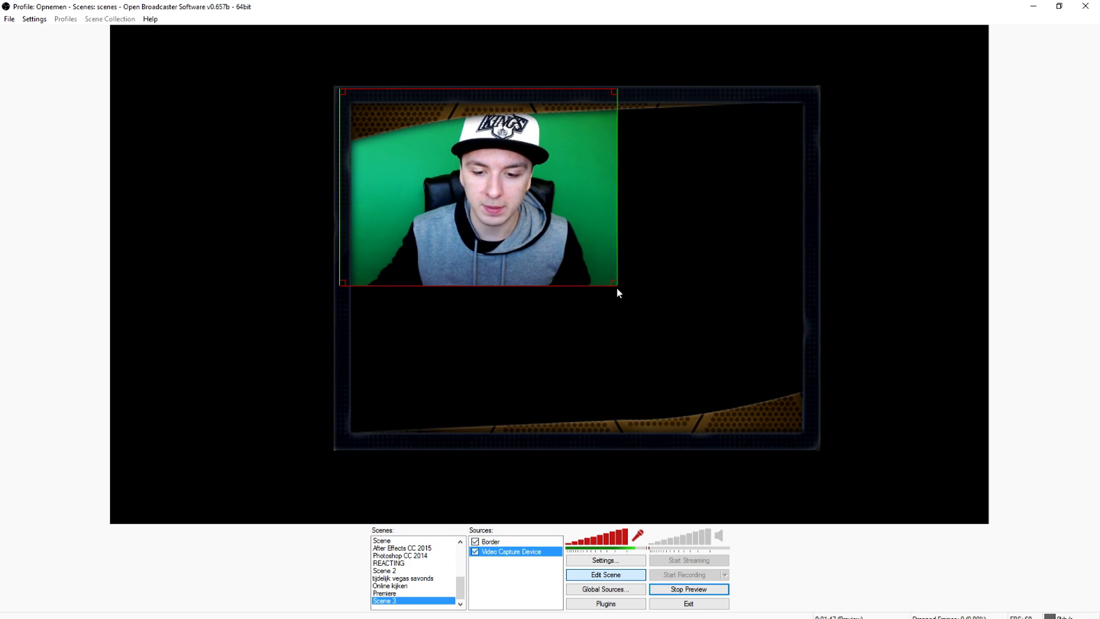
{"action": "left_click_drag", "start_coordinate": [614, 284], "coordinate": [800, 415]}
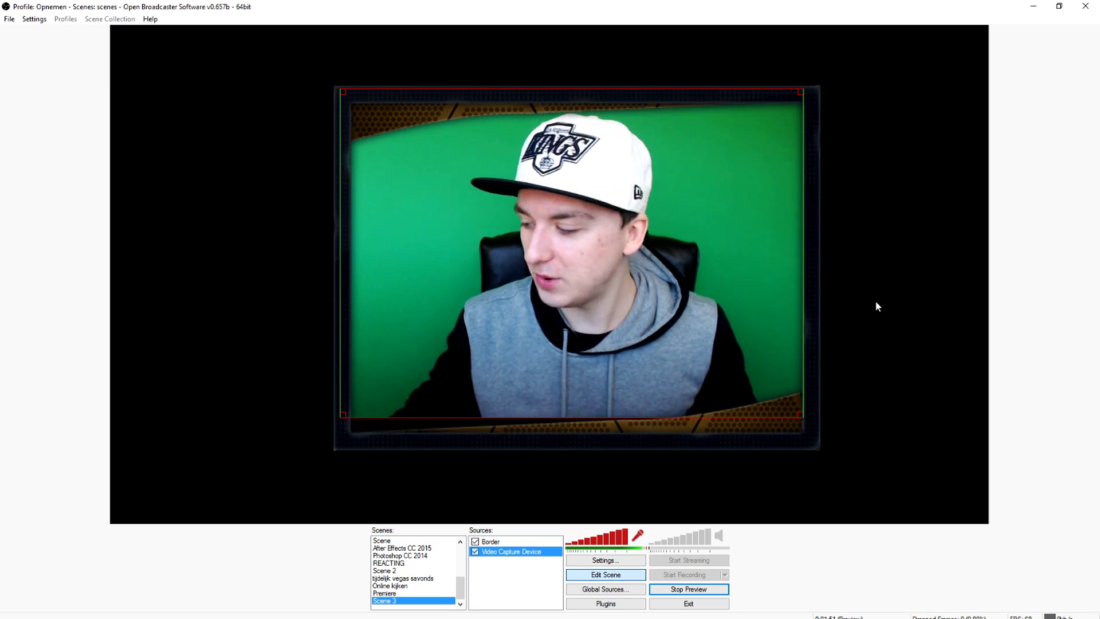